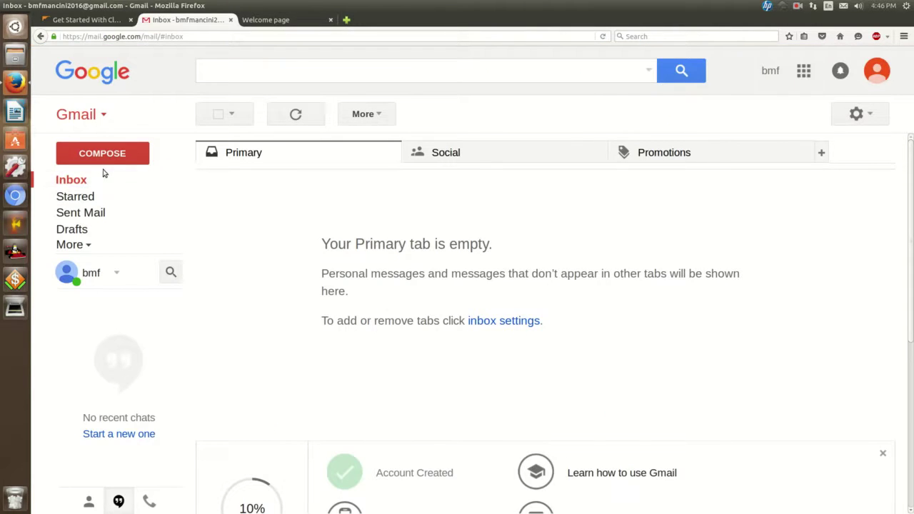
Step: Review the Gmail inbox, the CloudFlare setup page and the bmfmancini.tk placeholder page
click(87, 182)
click(82, 184)
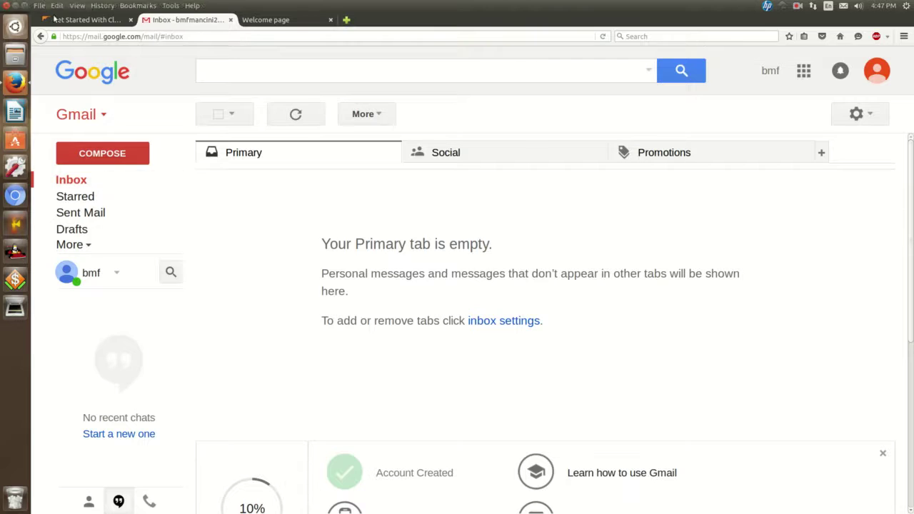
click(80, 19)
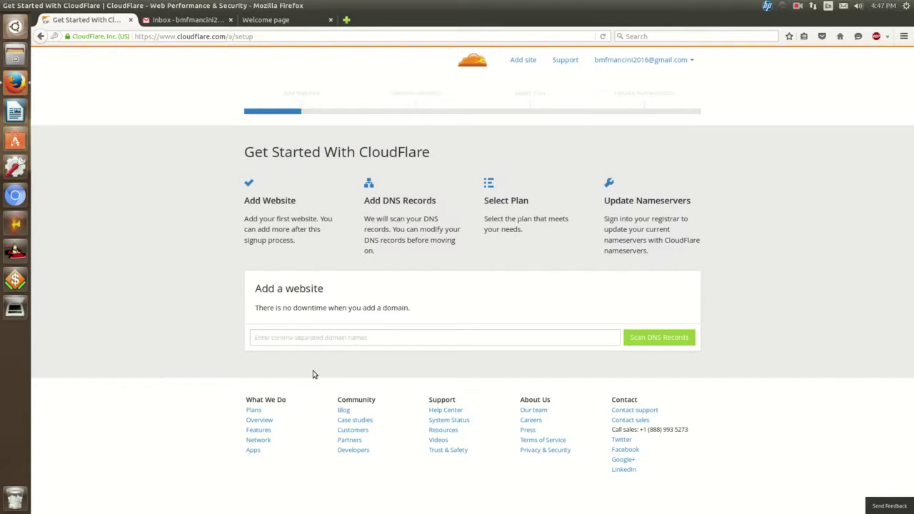
click(314, 337)
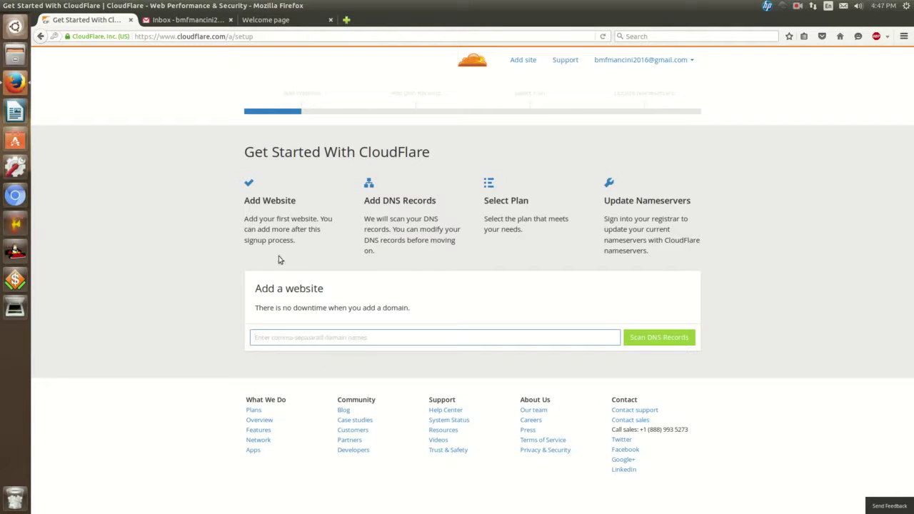
click(272, 19)
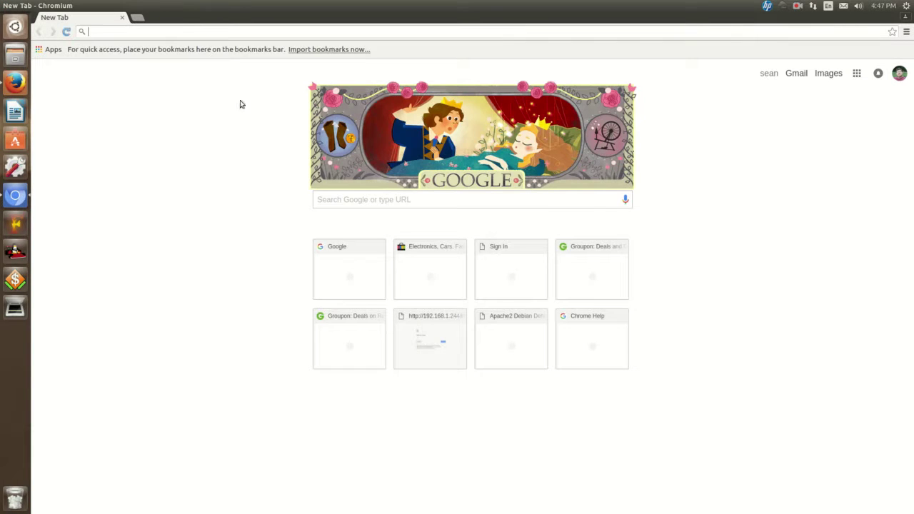
Step: Search Google for ".tk" in Chromium and open the Dot TK free domain registration site
click(360, 194)
text(.d)
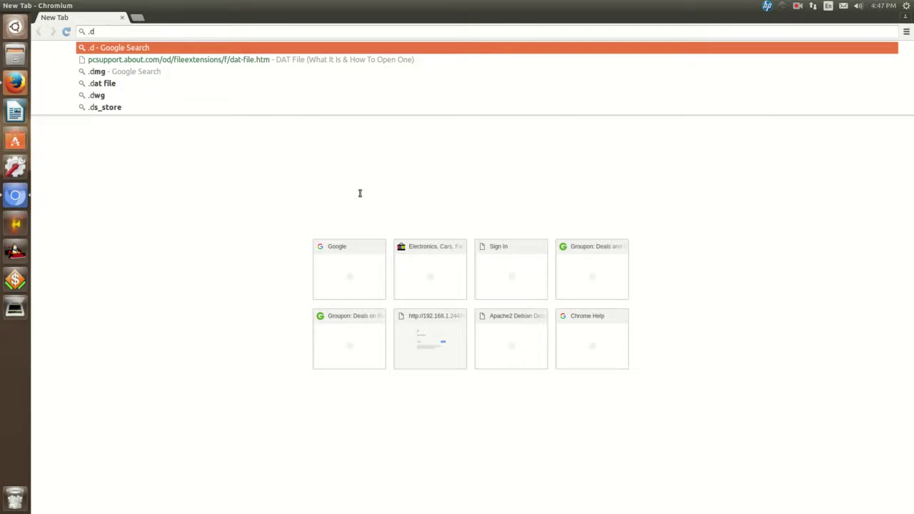
key(BackSpace)
text(tk)
key(Return)
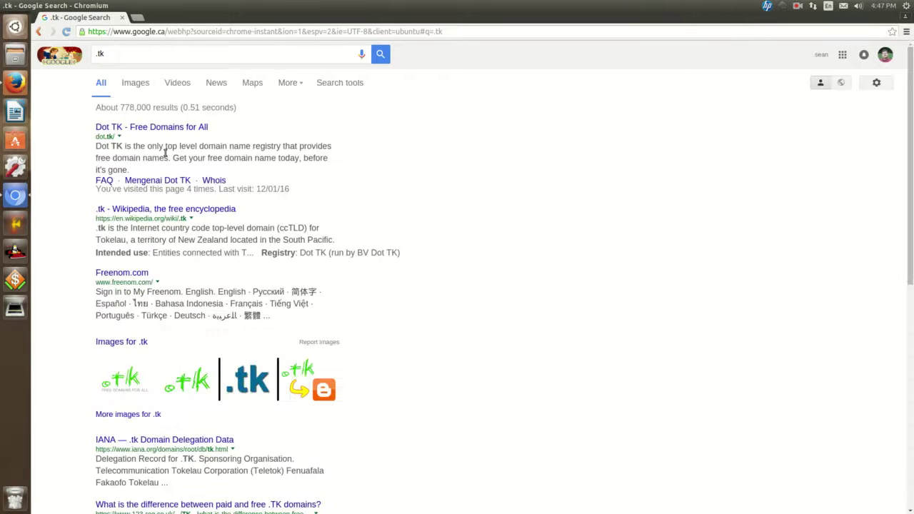
click(165, 132)
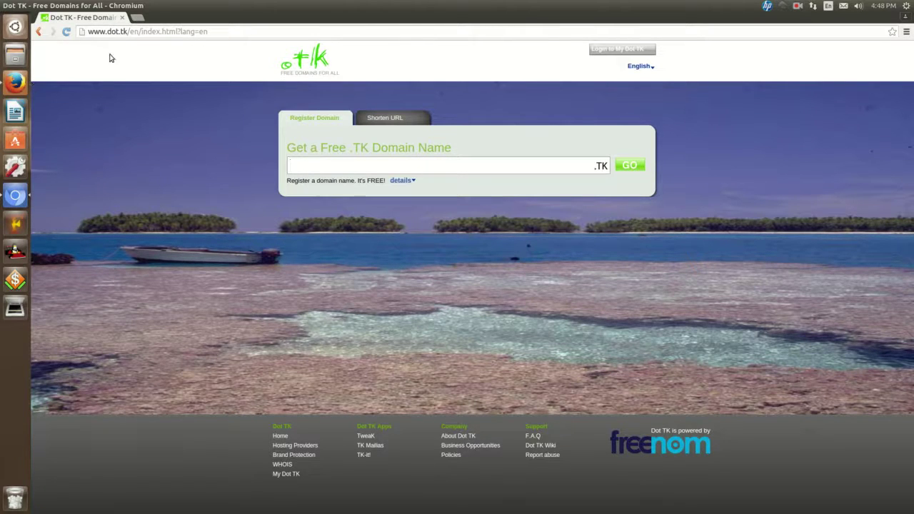
Step: Switch back to Firefox, add the website bmfmancini.tk to CloudFlare and start the DNS record scan
click(15, 82)
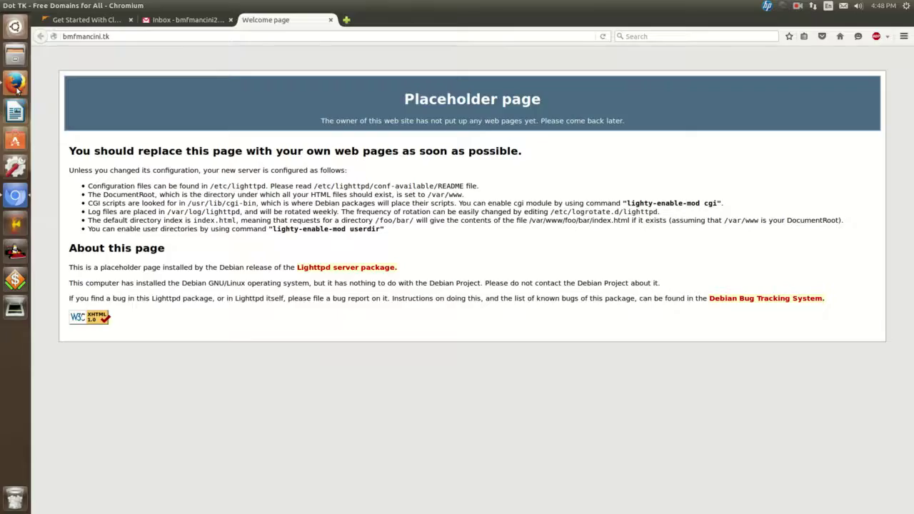
click(81, 26)
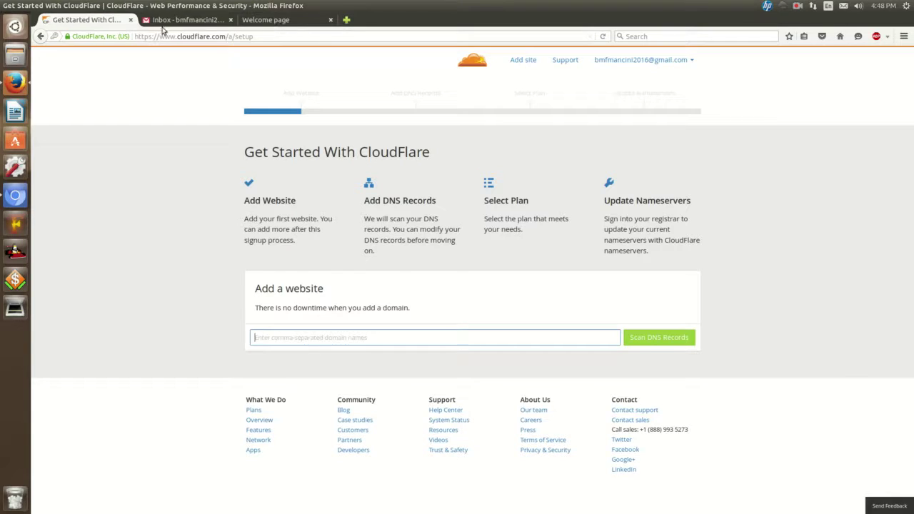
click(253, 20)
click(81, 20)
text(bmfmancini.tk)
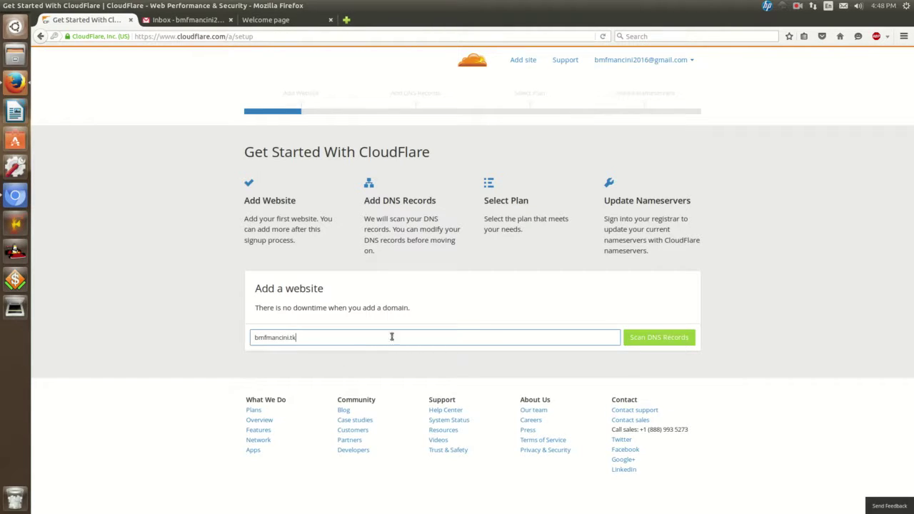
click(654, 337)
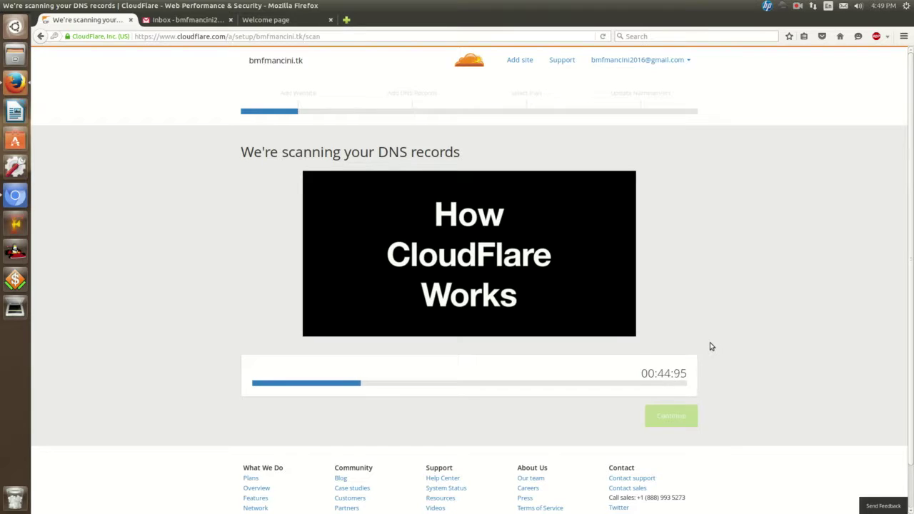
click(798, 6)
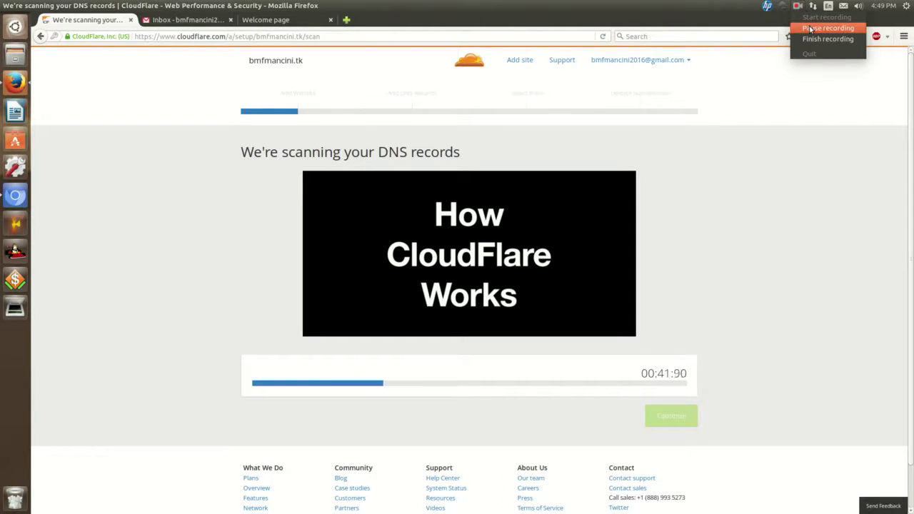
click(810, 28)
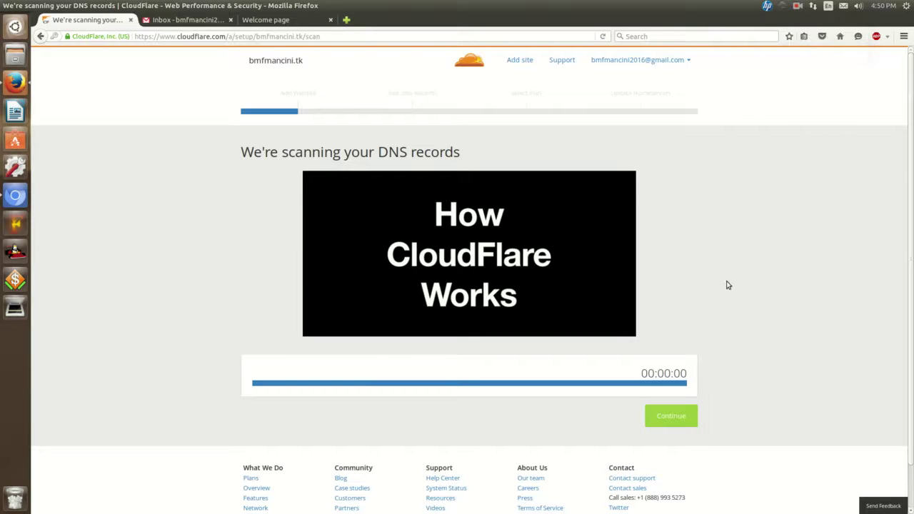
Step: Proceed from the DNS scan to the record list and load the www record's IP address in a new browser tab
click(662, 418)
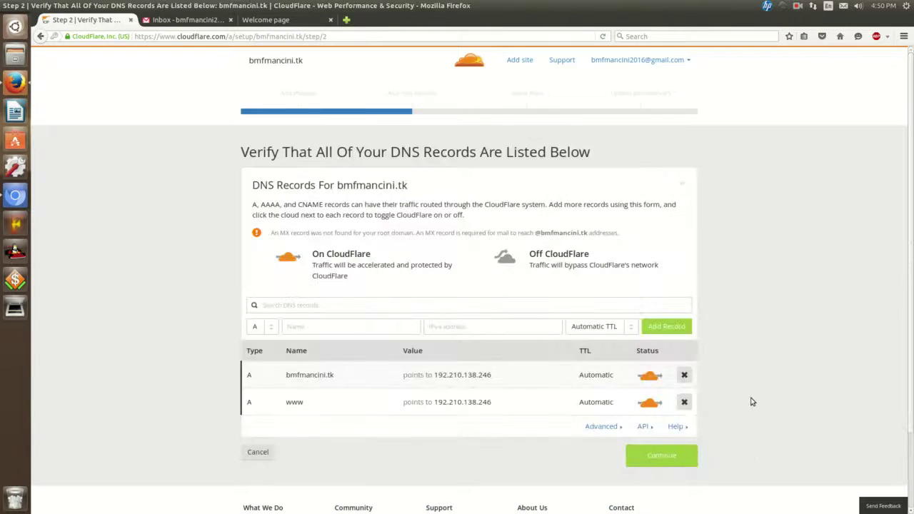
scroll(189, 265, down, 2)
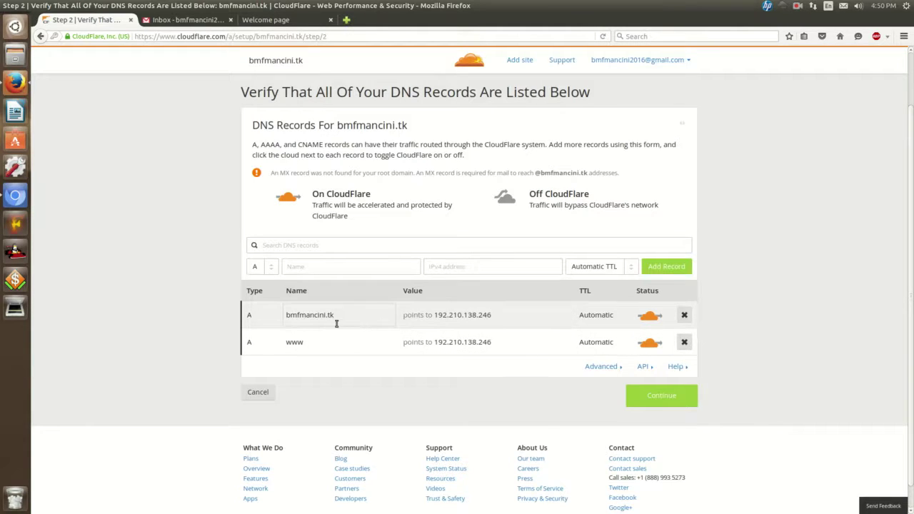
drag(497, 345, 359, 341)
key(ctrl+c)
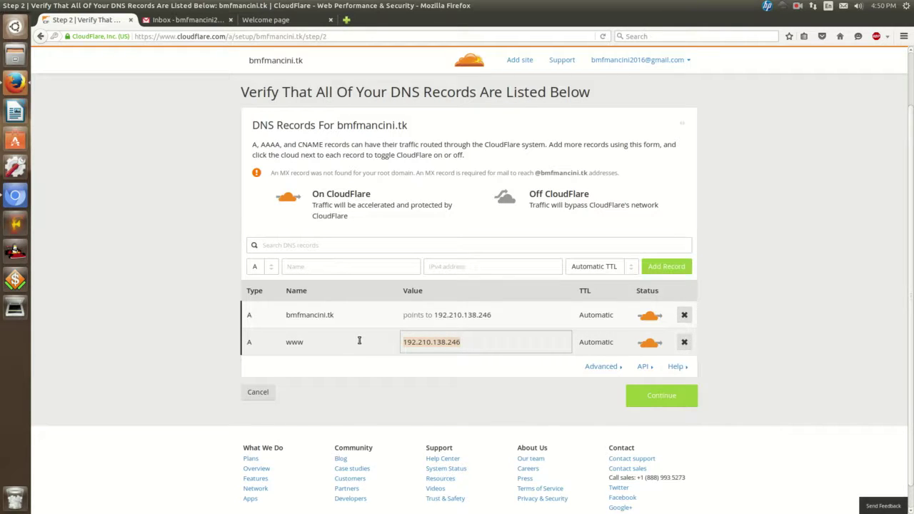
click(346, 20)
key(ctrl+v)
key(Return)
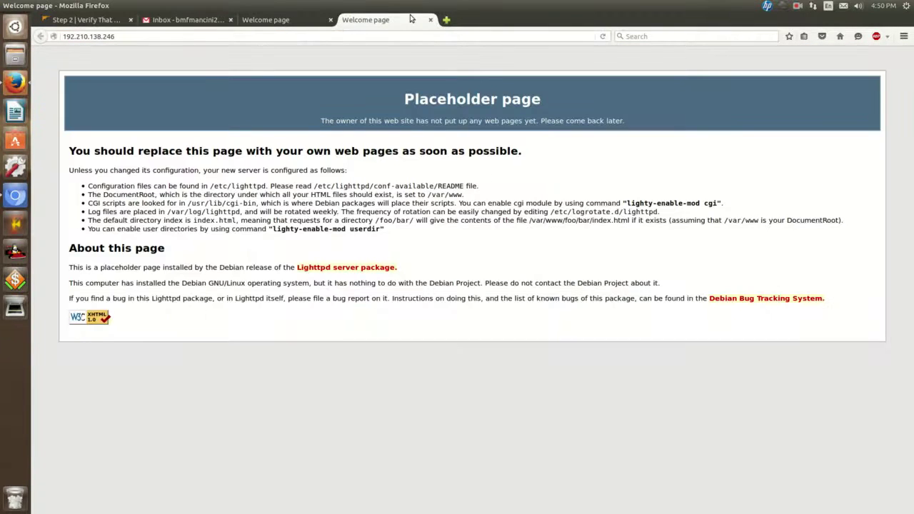
Step: Load bmfmancini.tk in another new browser tab to compare it with the IP address page
click(446, 20)
text(bm)
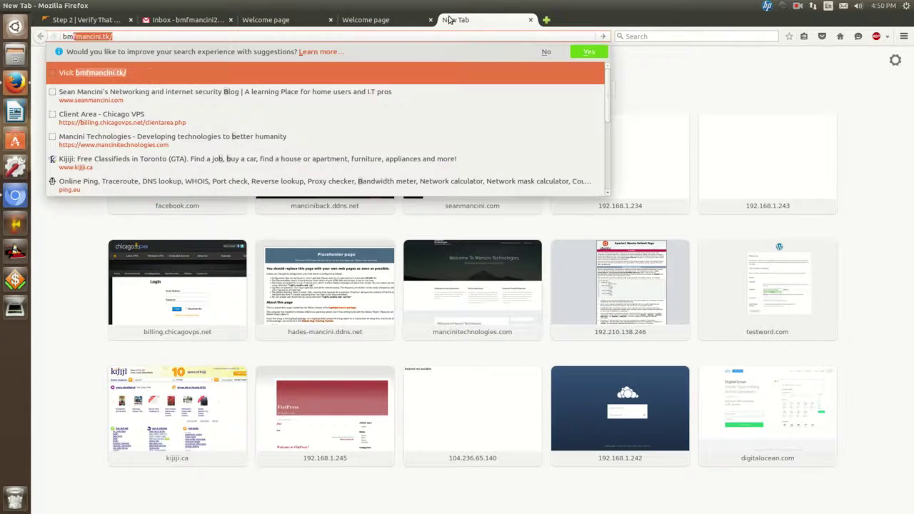
text(fmancini.tk)
key(Return)
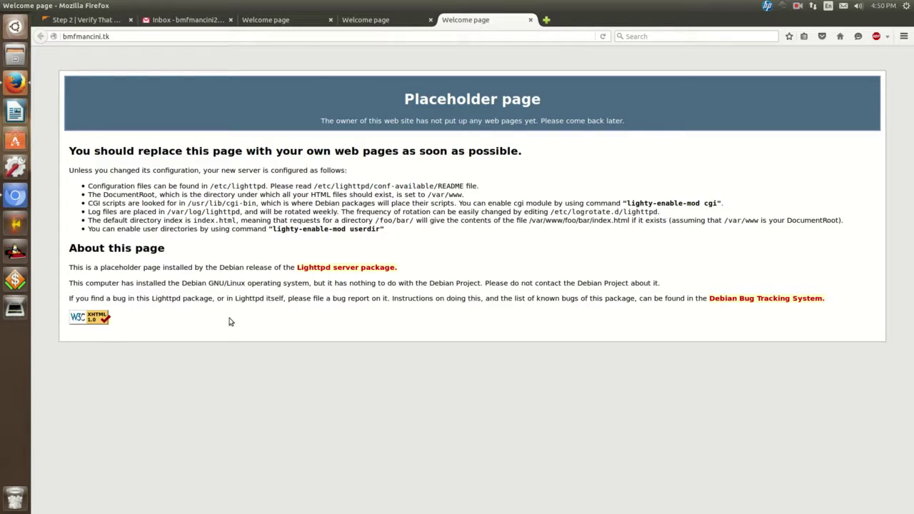
Step: Run "fping -A 192.210.138.246" in a new Terminal window and move the window away from the browser tabs
key(ctrl+alt+t)
text(fp)
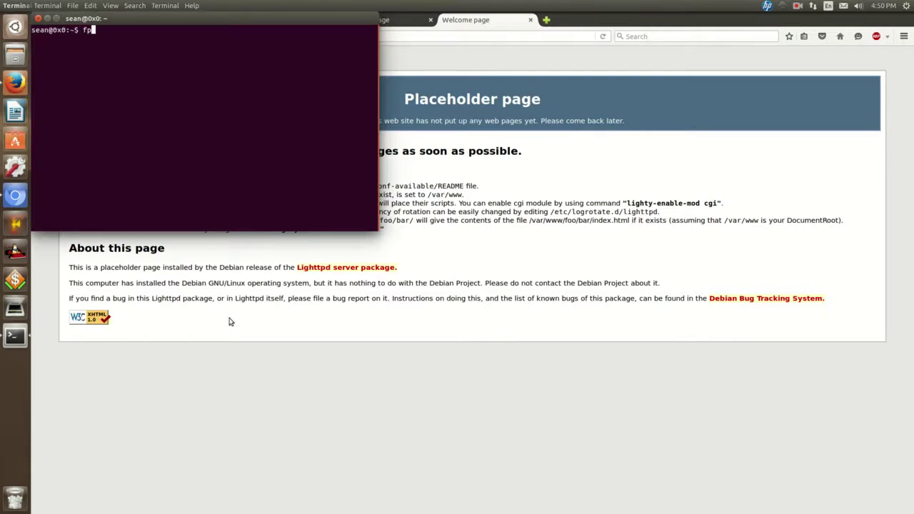
text(ing -A 192.210.138.246)
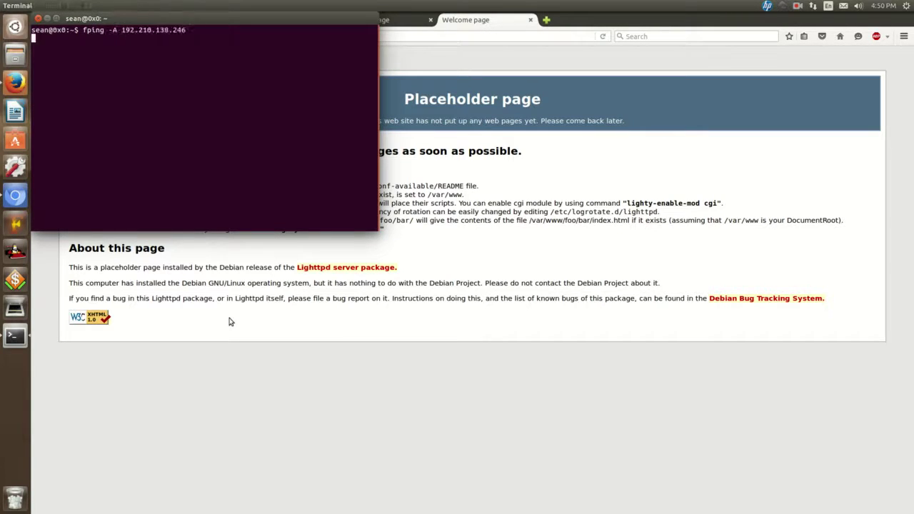
key(Return)
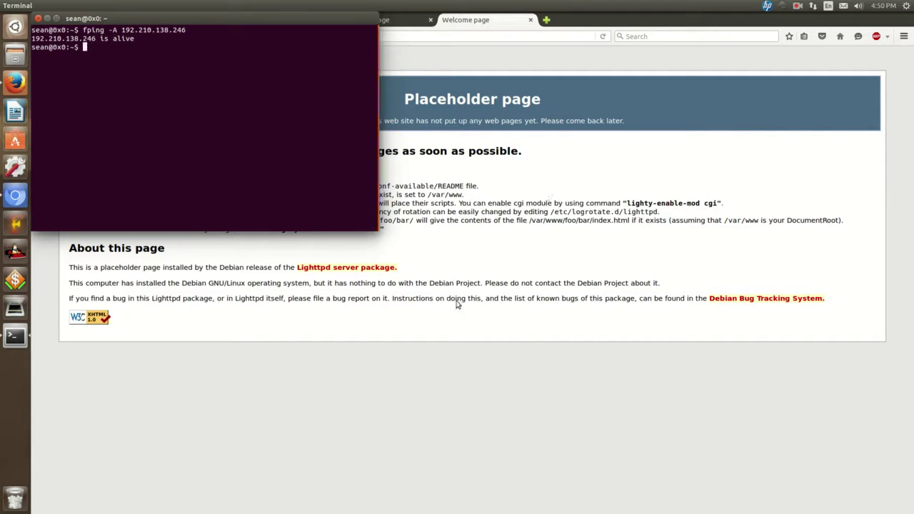
drag(103, 18, 337, 219)
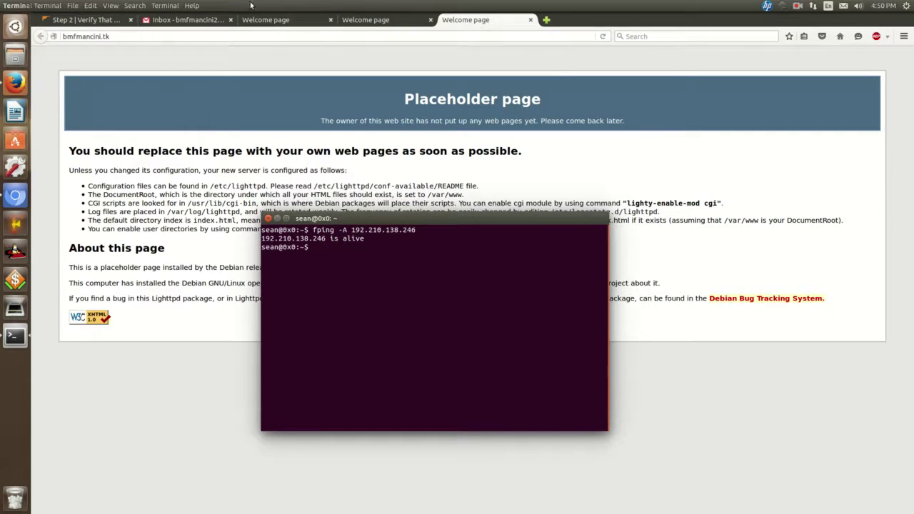
Step: Return to the CloudFlare setup in Firefox, accept the listed DNS records and continue to plan selection
click(263, 20)
click(82, 20)
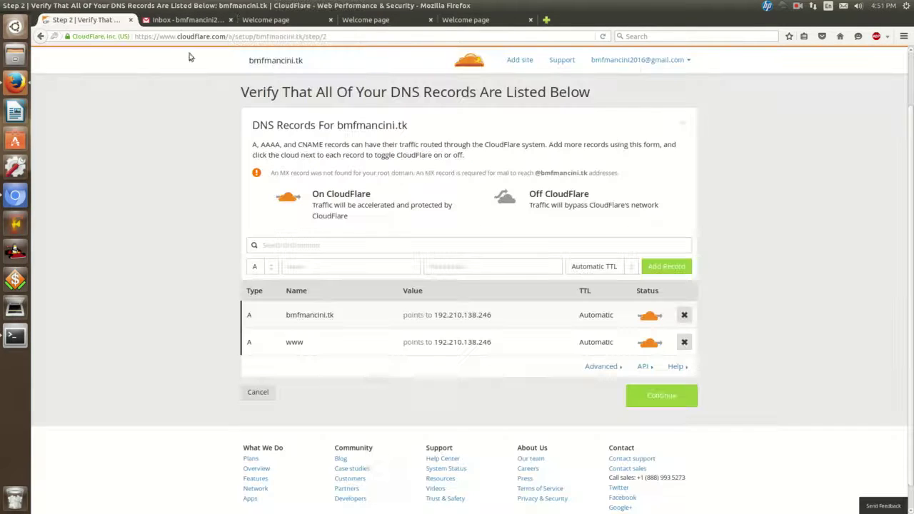
scroll(286, 336, down, 1)
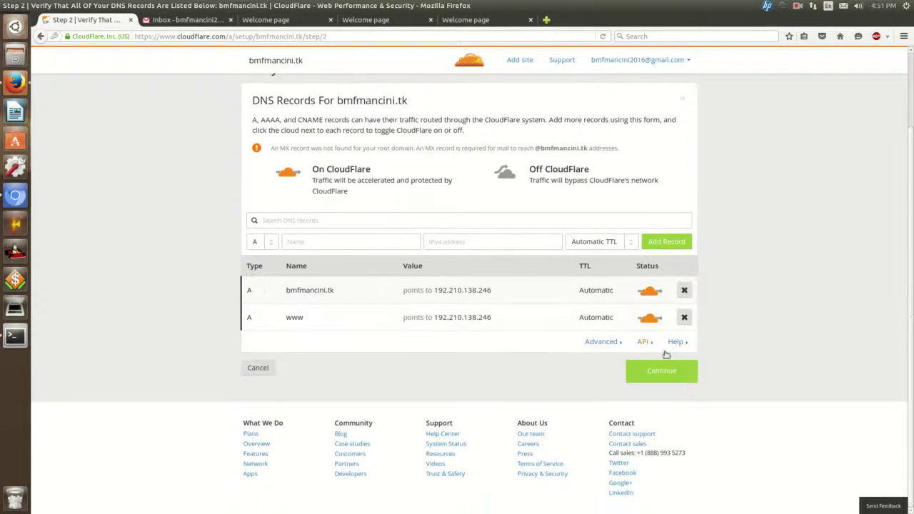
click(665, 371)
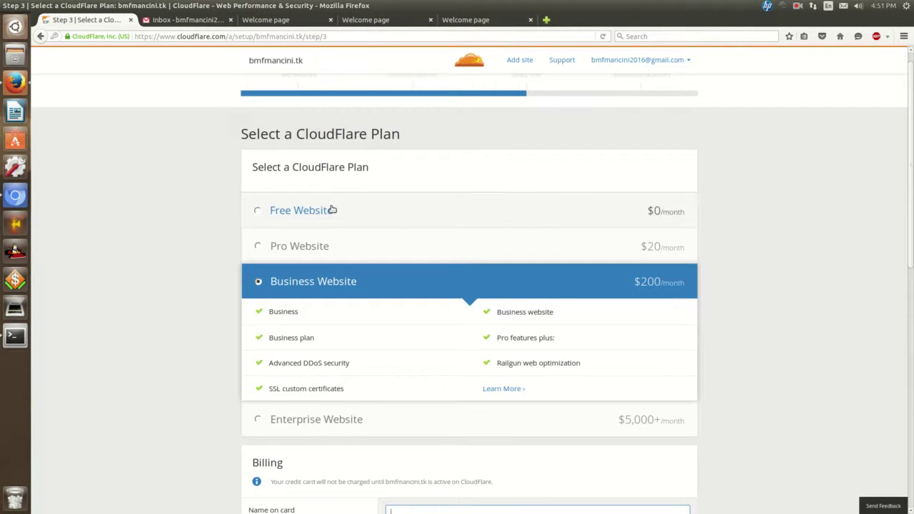
Step: Select the Free Website plan and open its additional plan information, returning to the setup page
scroll(134, 233, down, 2)
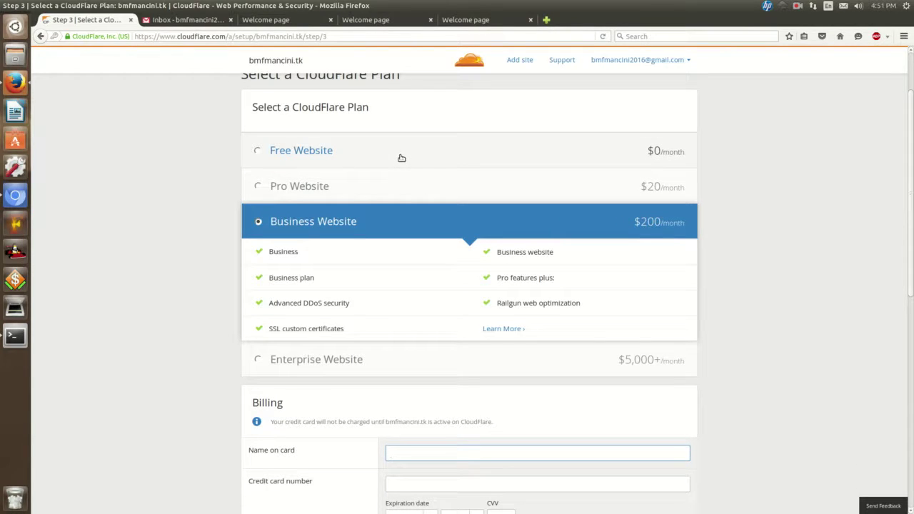
click(401, 158)
scroll(657, 325, down, 1)
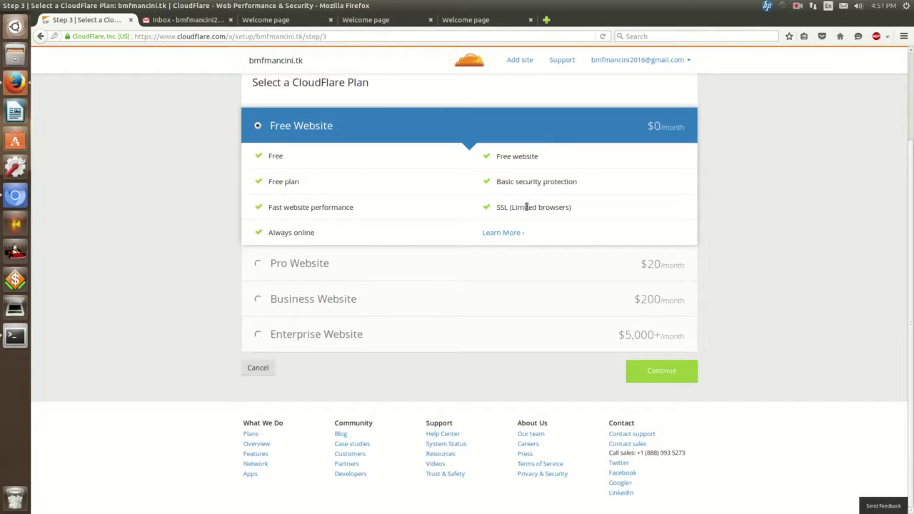
click(504, 232)
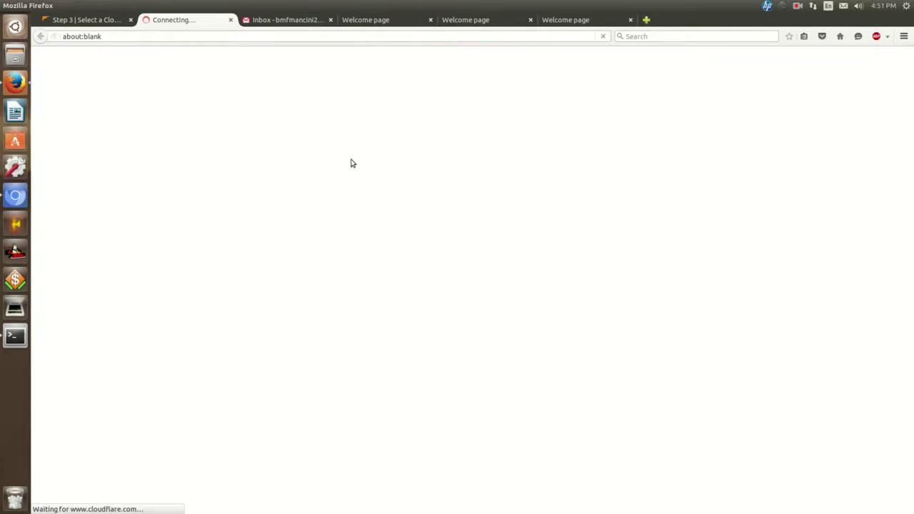
click(86, 22)
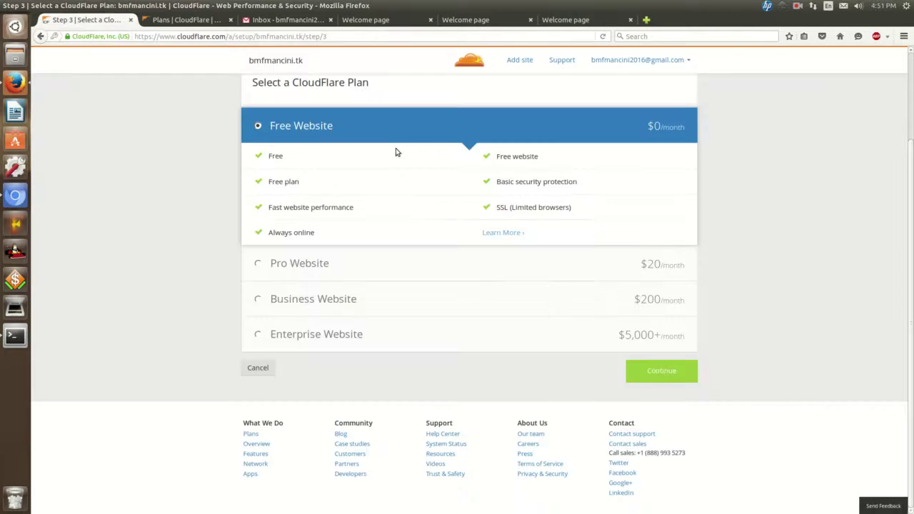
Step: Preview the Pro Website plan's features and switch the selection back to the Free Website plan
scroll(393, 153, up, 1)
scroll(325, 163, down, 1)
click(404, 265)
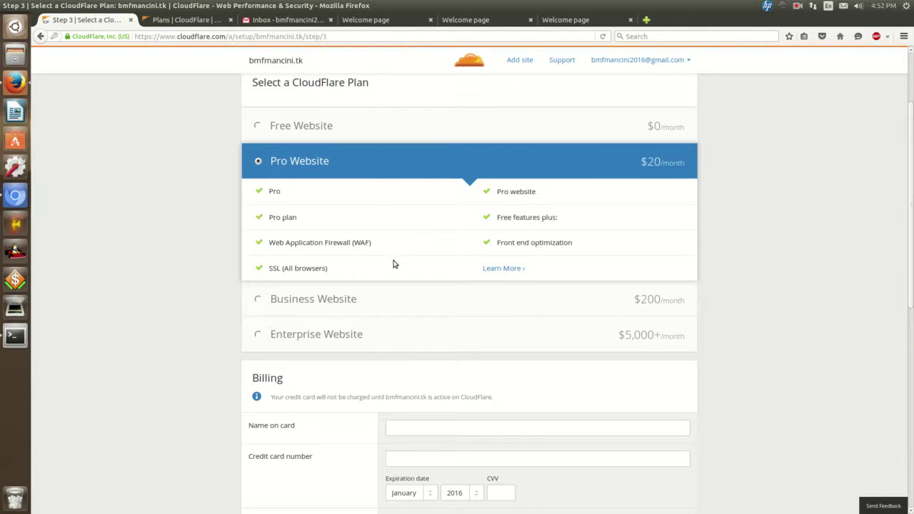
click(364, 132)
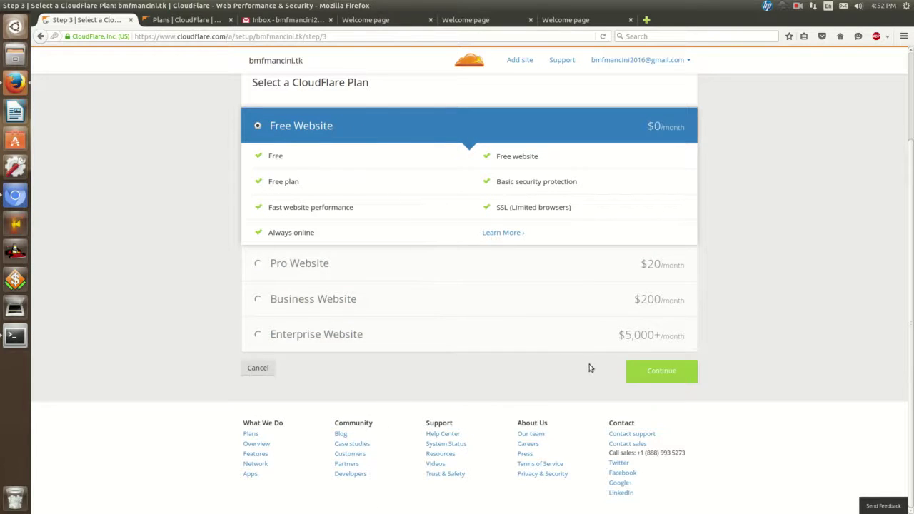
Step: Continue to the nameserver change and highlight the first two current nameservers with their CloudFlare replacements
click(635, 371)
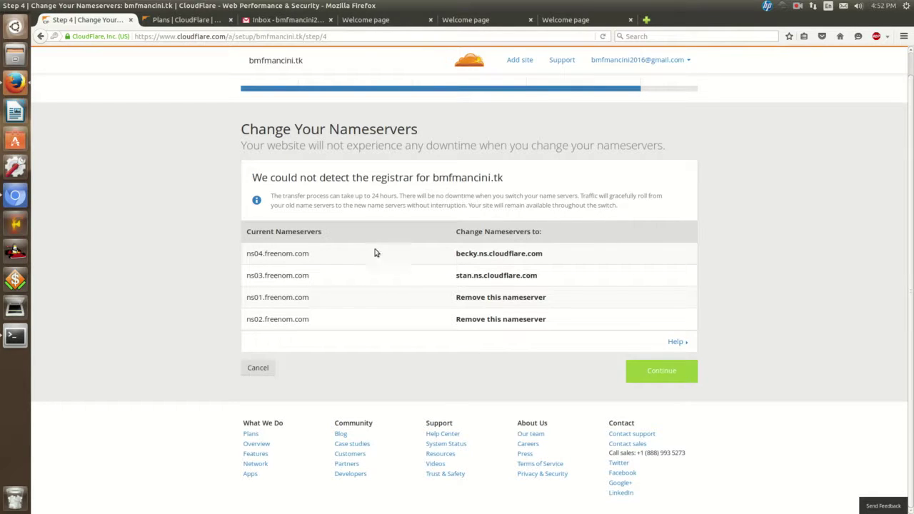
drag(552, 272, 238, 257)
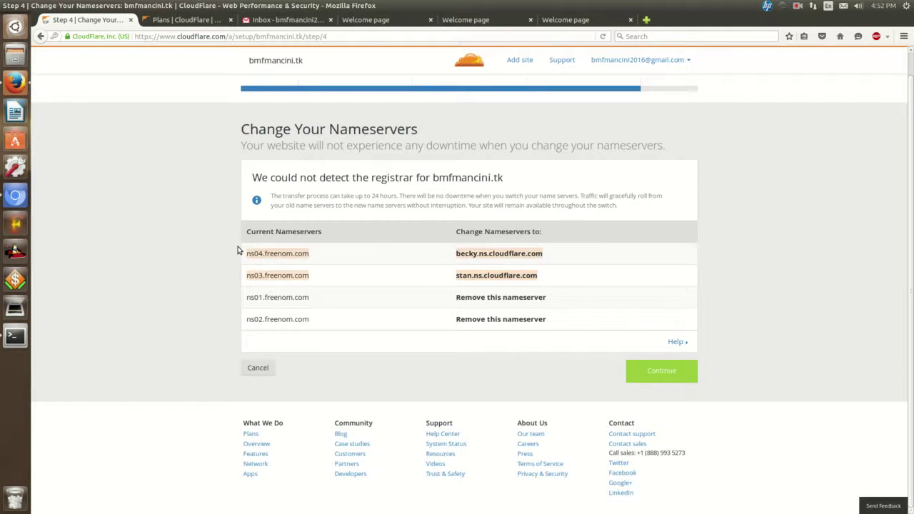
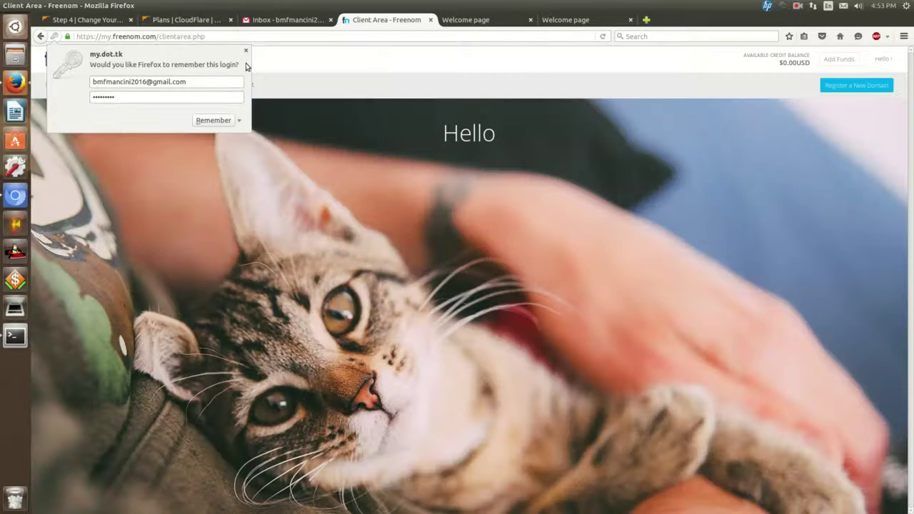
Step: Dismiss the prompt to remember the login and open bmfmancini.tk for management from the Freenom domain list
click(246, 51)
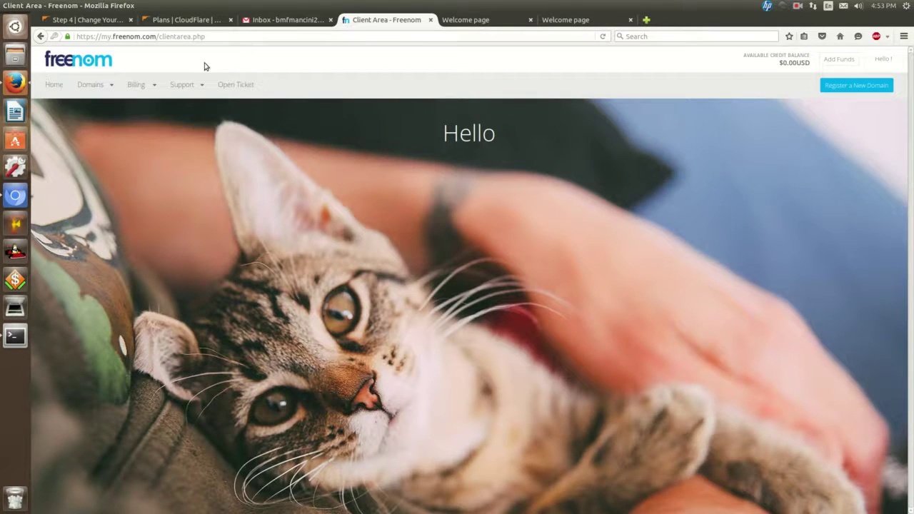
mouse_move(133, 90)
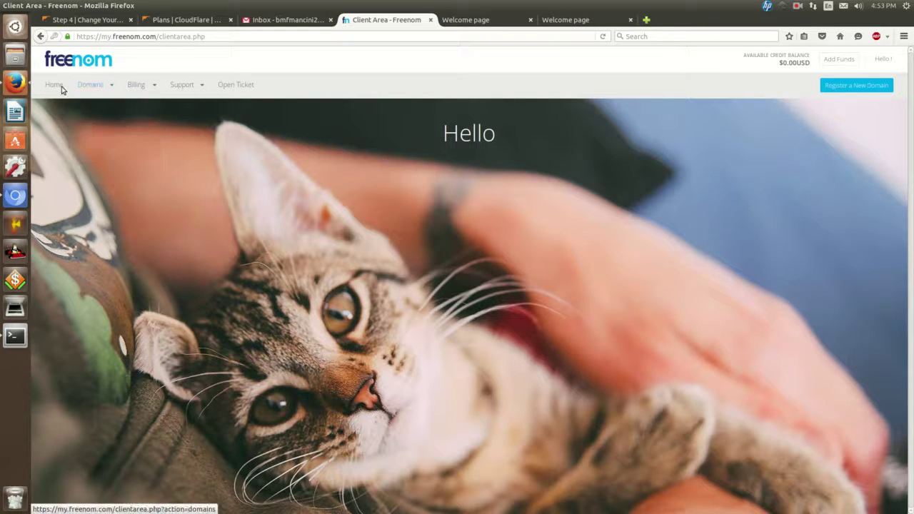
mouse_move(78, 88)
click(91, 108)
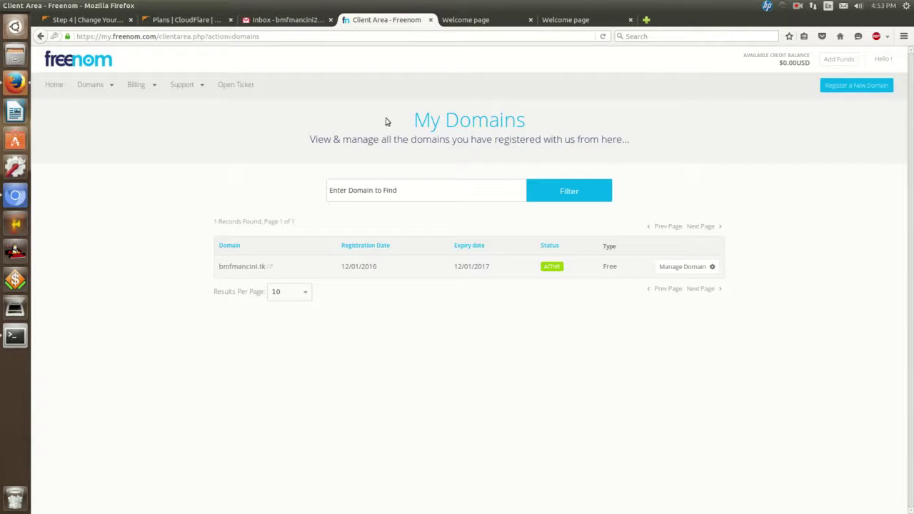
click(685, 269)
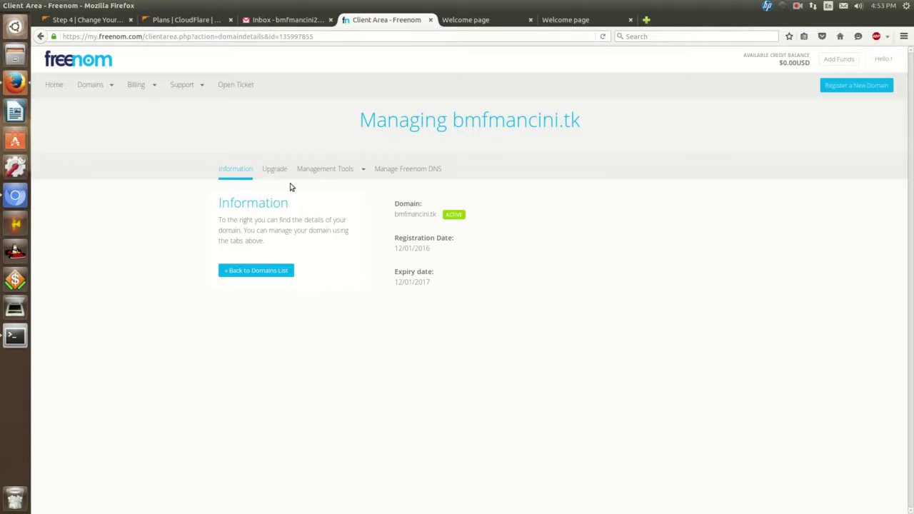
Step: Open the Freenom DNS management for bmfmancini.tk, add an extra blank record row and view the available record types
click(306, 169)
click(404, 170)
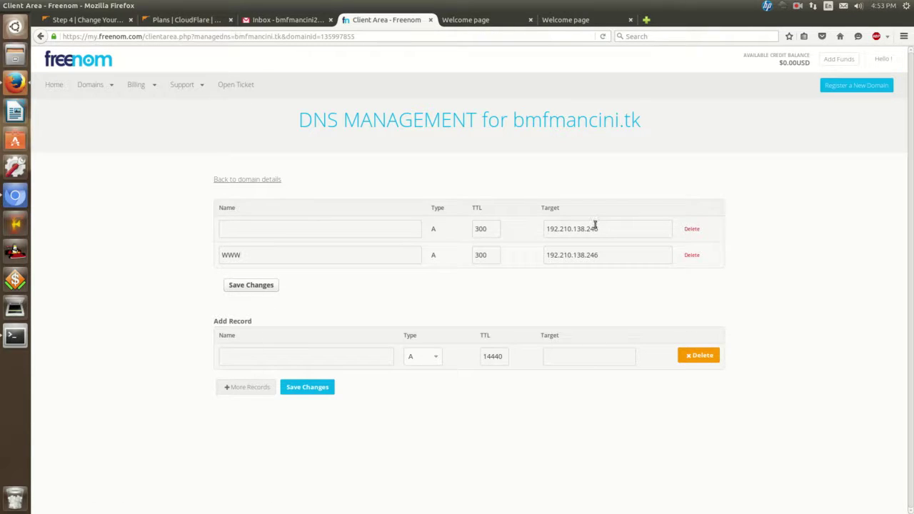
click(246, 388)
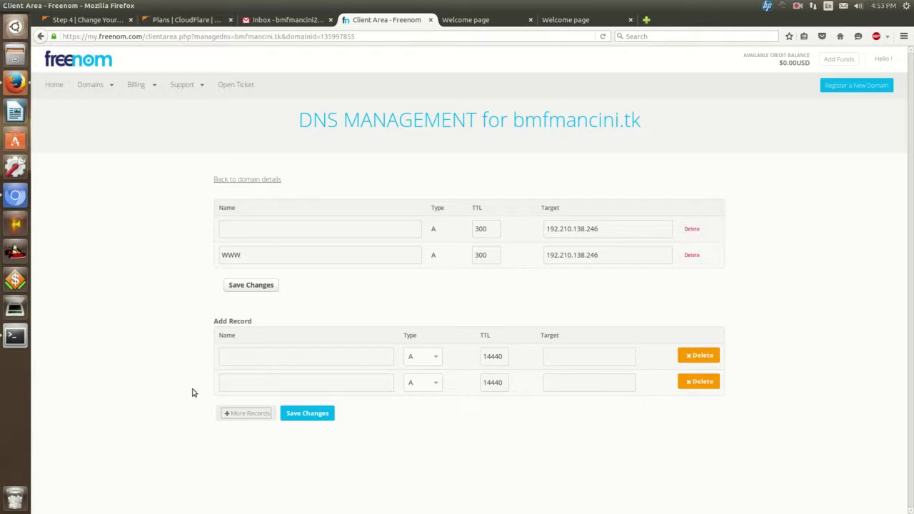
click(434, 356)
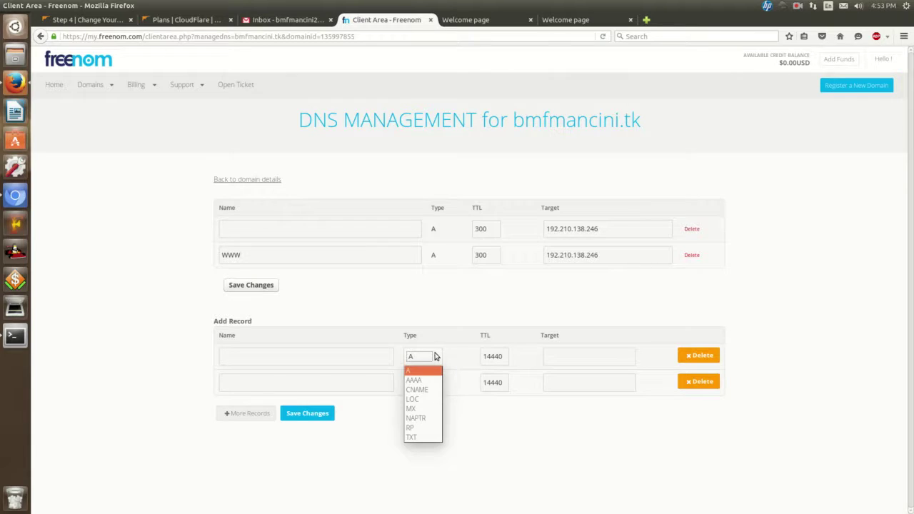
click(559, 116)
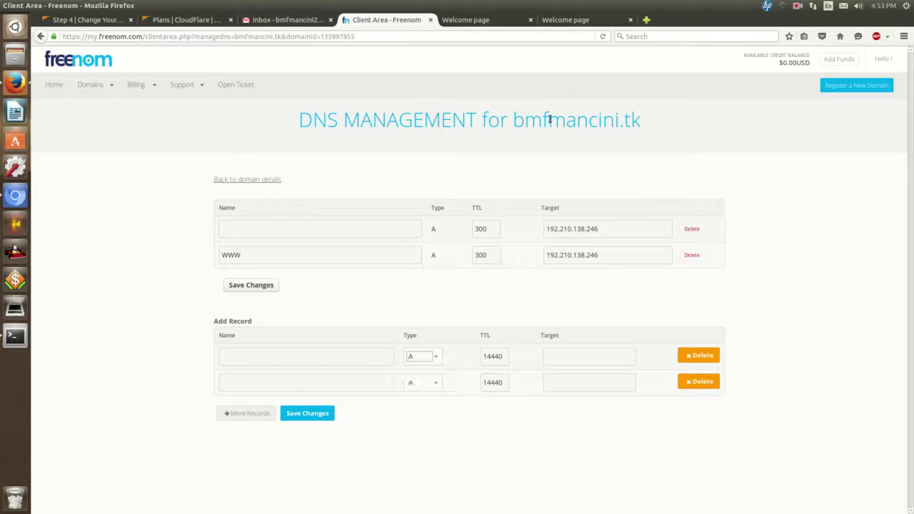
Step: Open the nameserver settings of bmfmancini.tk, choose custom nameservers and clear the four default Freenom entries
mouse_move(182, 92)
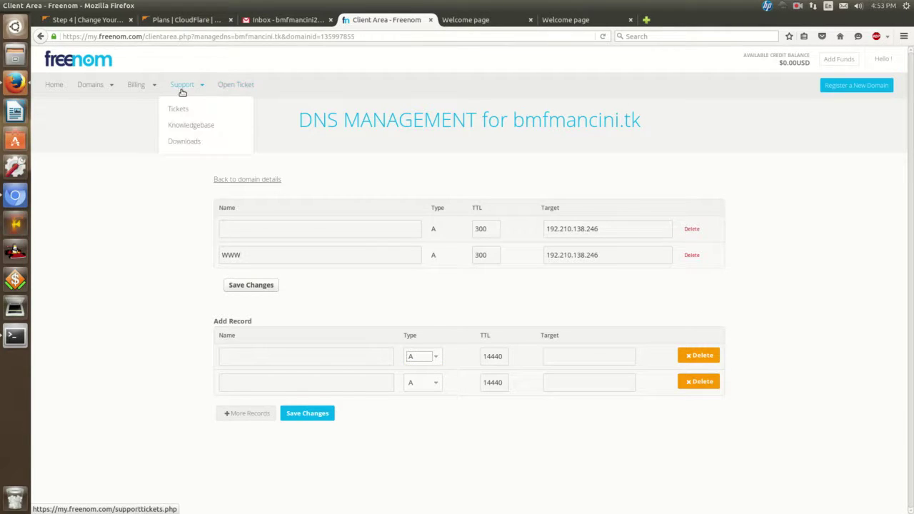
mouse_move(107, 84)
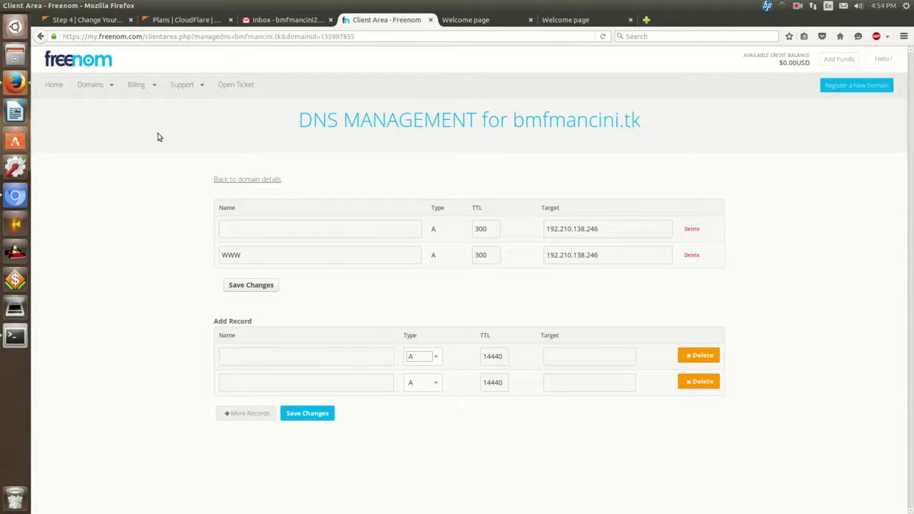
click(803, 8)
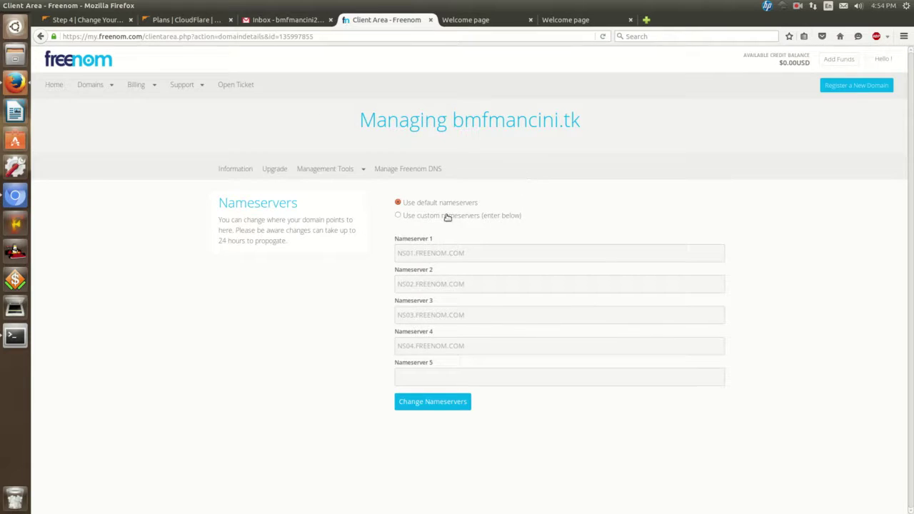
click(446, 217)
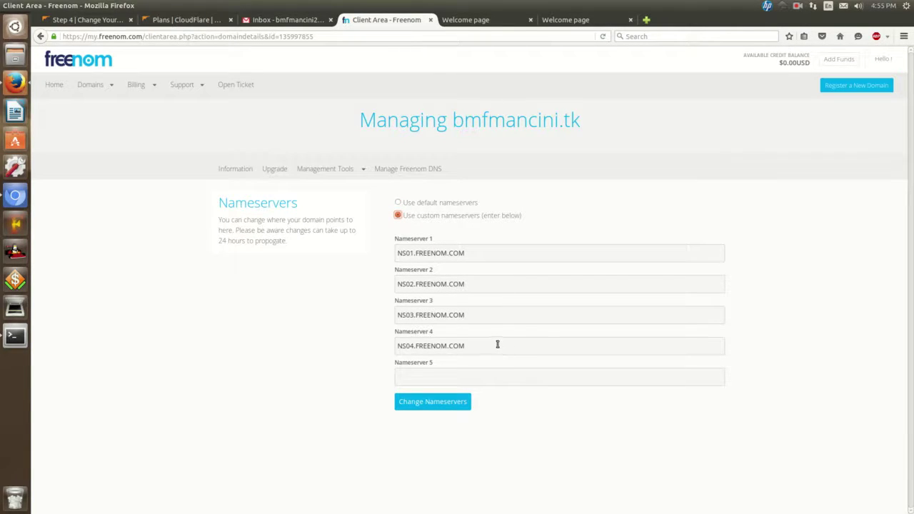
drag(490, 255, 16, 258)
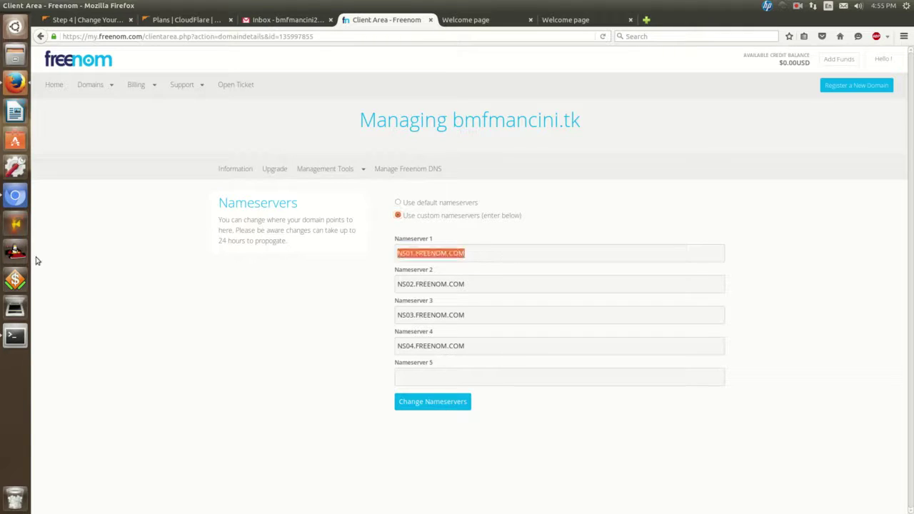
key(BackSpace)
drag(481, 284, 340, 285)
key(BackSpace)
drag(510, 315, 165, 325)
key(BackSpace)
drag(480, 348, 165, 349)
key(BackSpace)
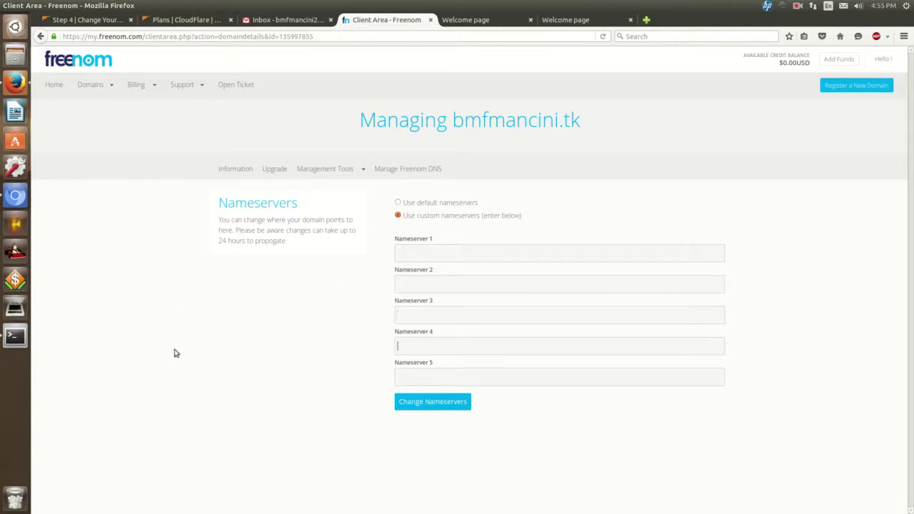
Step: Copy becky.ns.cloudflare.com from the CloudFlare setup page into Nameserver 1 of the Freenom nameserver form
click(200, 20)
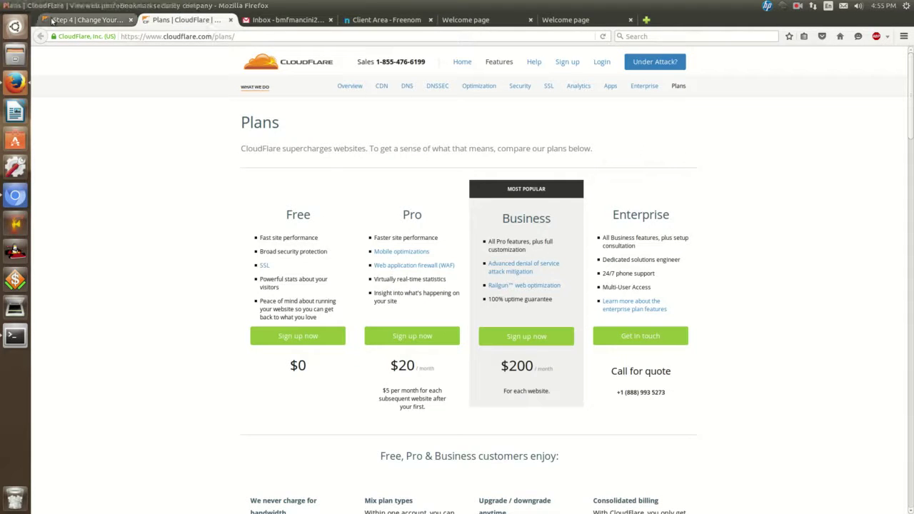
click(51, 20)
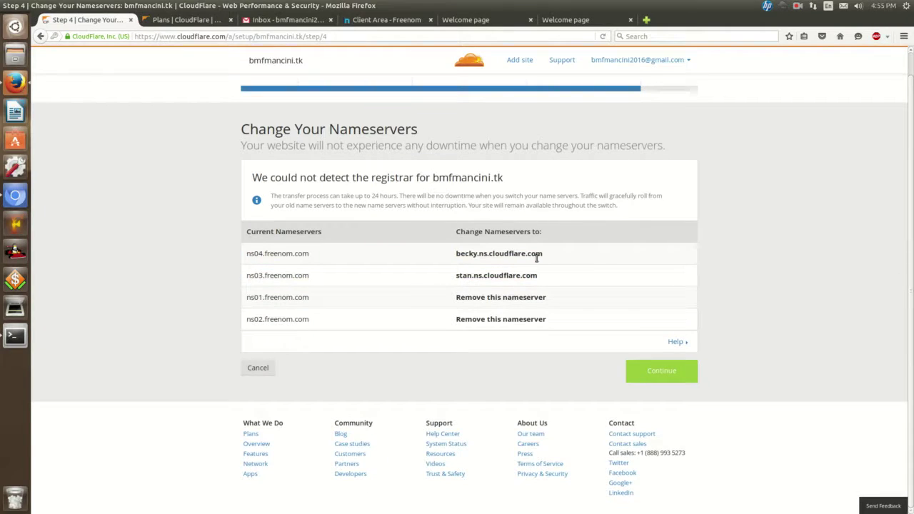
drag(545, 256, 444, 261)
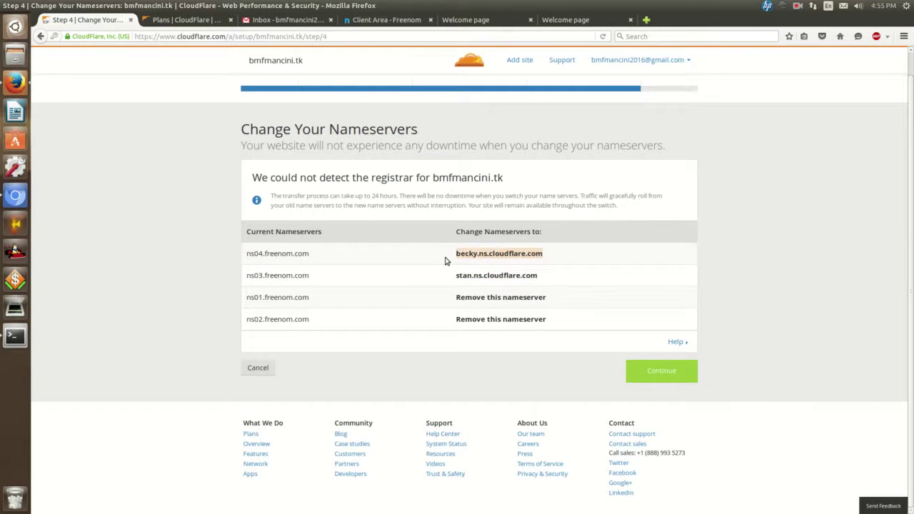
right_click(466, 257)
click(482, 270)
click(493, 22)
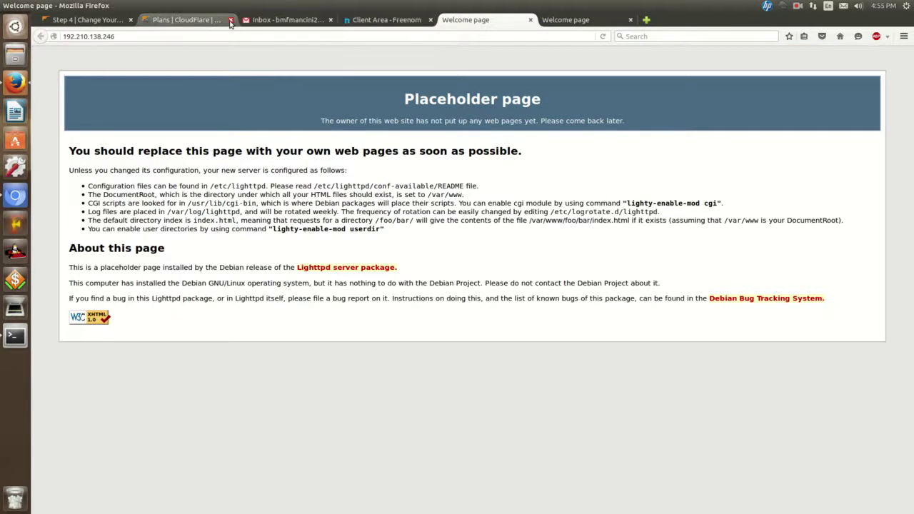
click(194, 20)
click(385, 20)
click(433, 249)
key(ctrl+v)
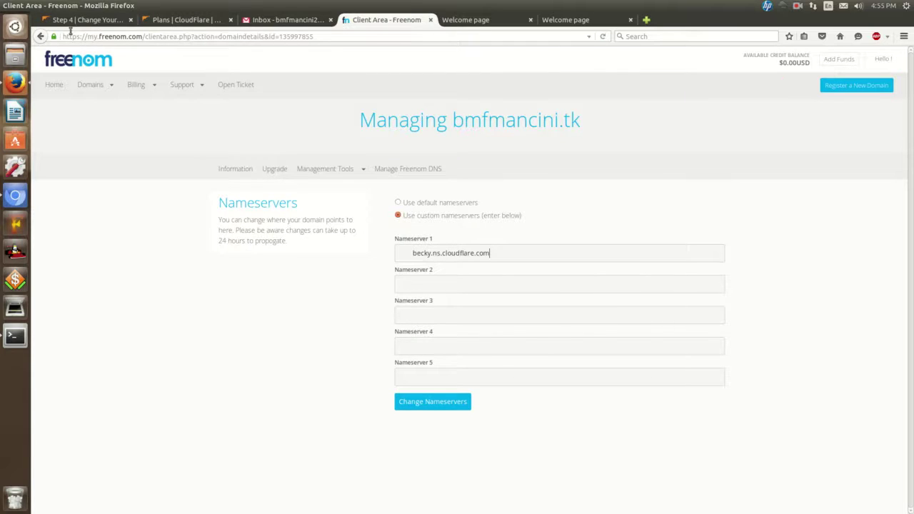
Step: Copy stan.ns.cloudflare.com from the CloudFlare setup page into Nameserver 2 of the Freenom nameserver form
click(86, 20)
drag(537, 274, 455, 277)
right_click(465, 275)
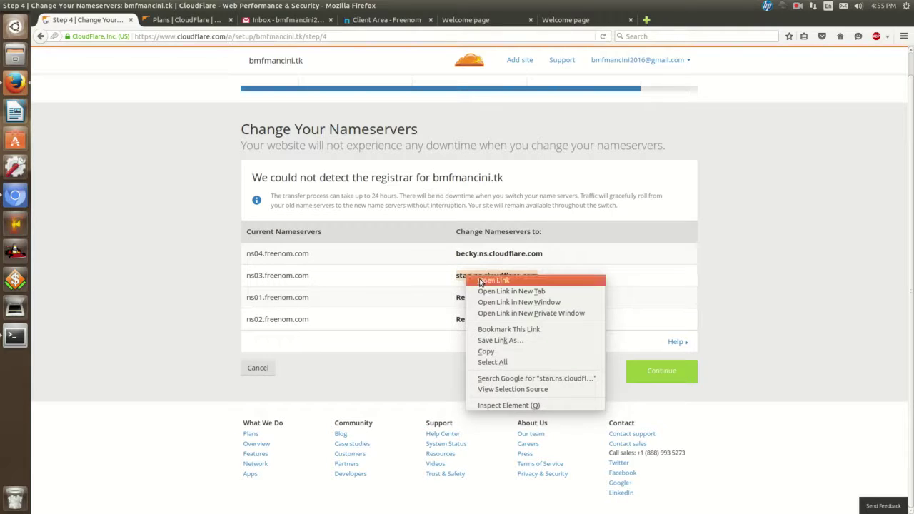
click(485, 351)
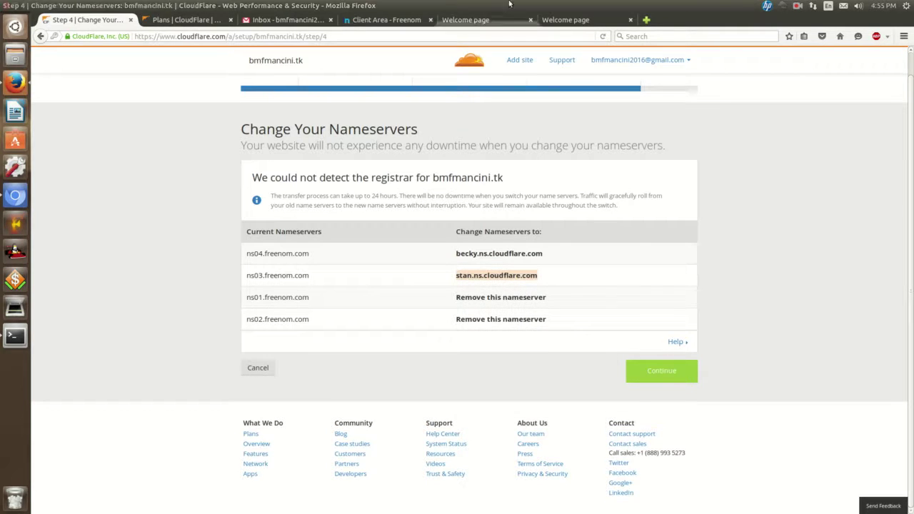
click(352, 22)
click(419, 284)
key(ctrl+v)
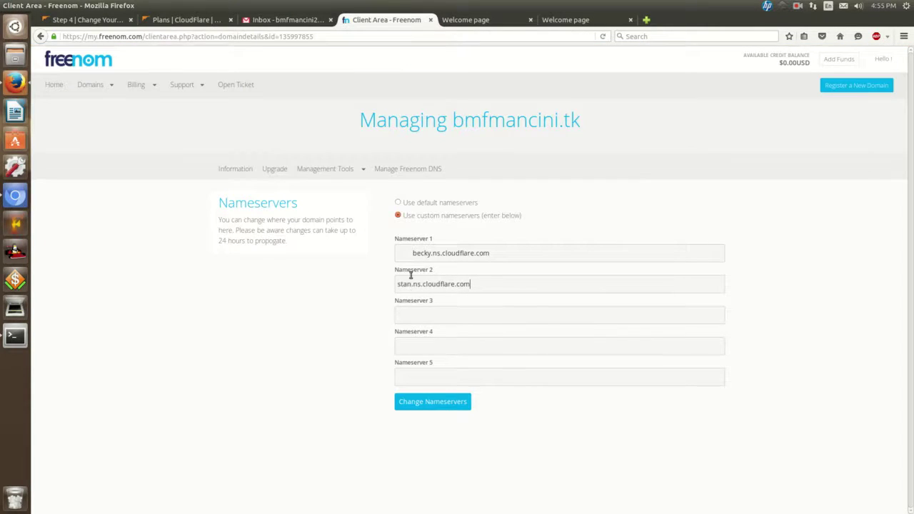
Step: Remove the leading spaces from the Nameserver 1 entry and submit the nameserver change
click(412, 252)
key(BackSpace)
key(BackSpace)
key(BackSpace)
key(BackSpace)
key(BackSpace)
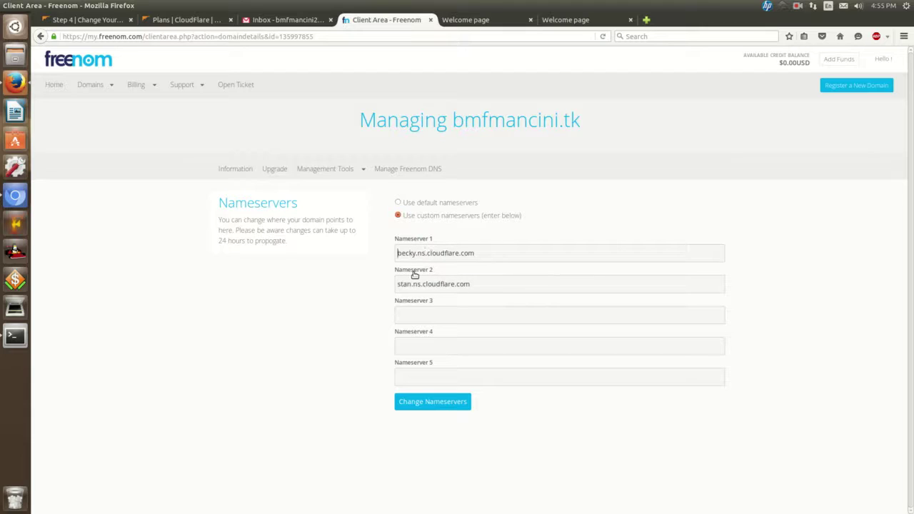
click(495, 282)
click(435, 410)
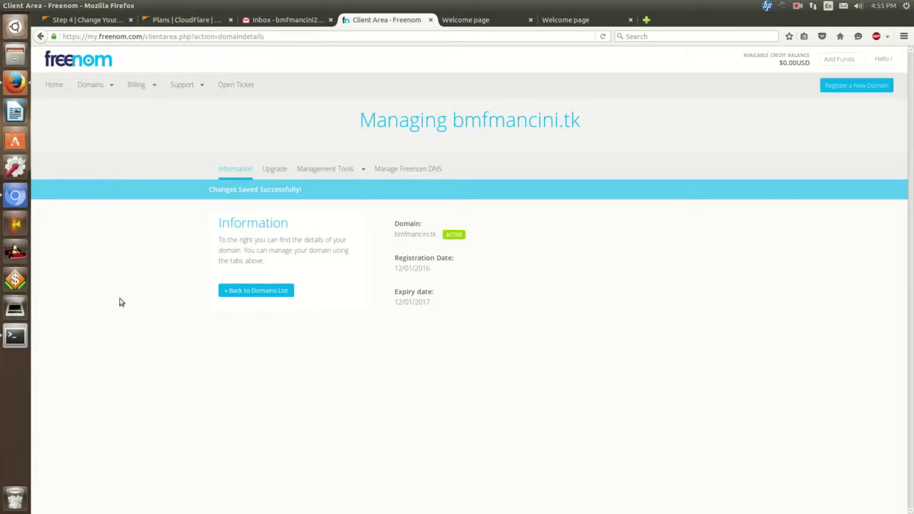
Step: Return to the CloudFlare setup, continue past the nameserver change and review the overview of bmfmancini.tk
click(199, 21)
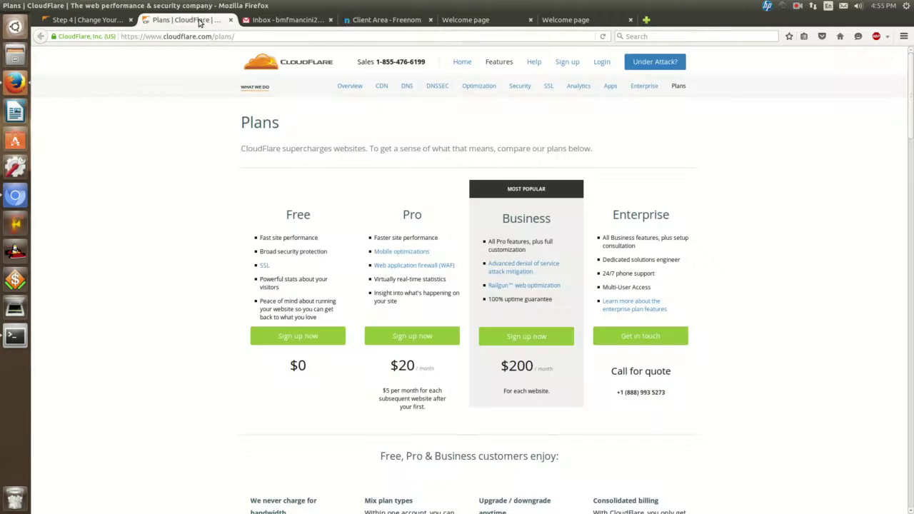
click(107, 20)
click(685, 378)
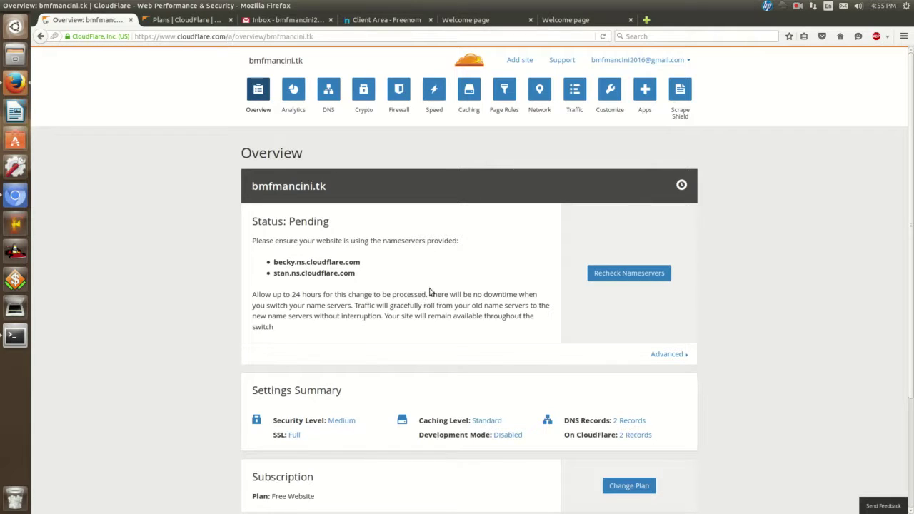
scroll(434, 284, down, 2)
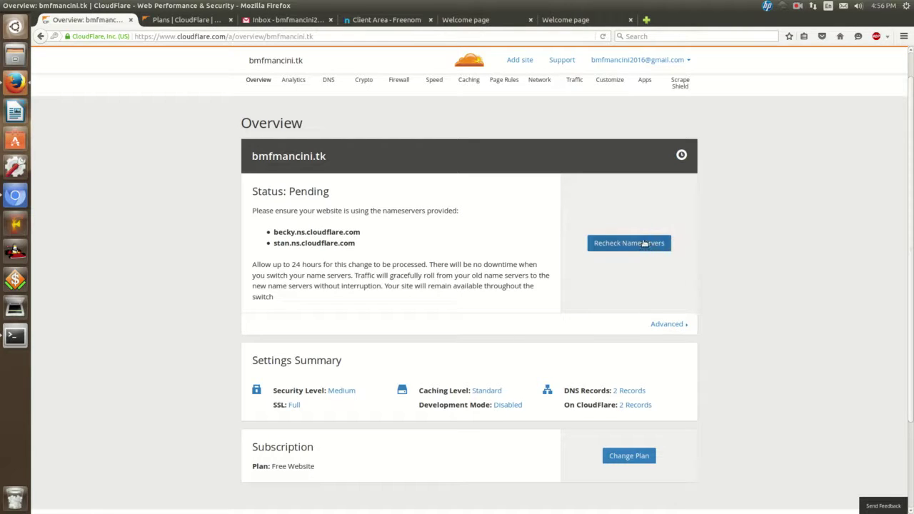
click(797, 6)
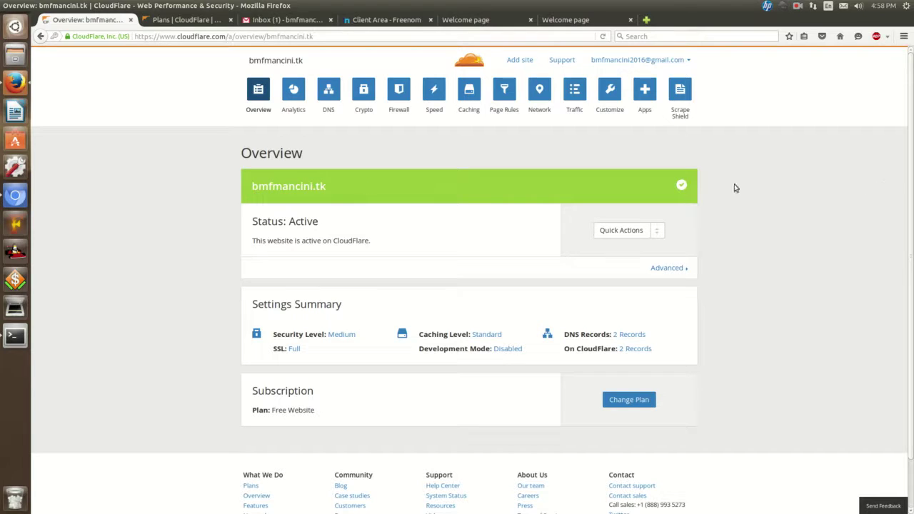
scroll(418, 229, down, 1)
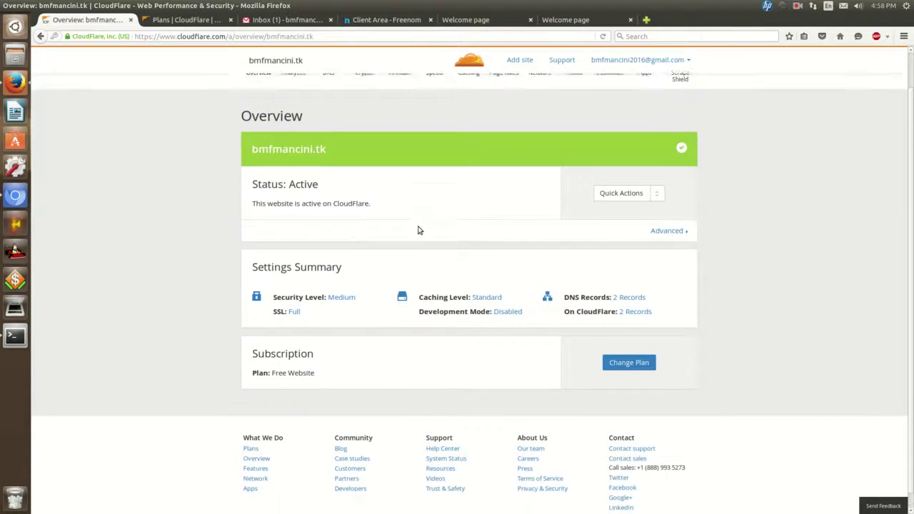
scroll(357, 186, up, 1)
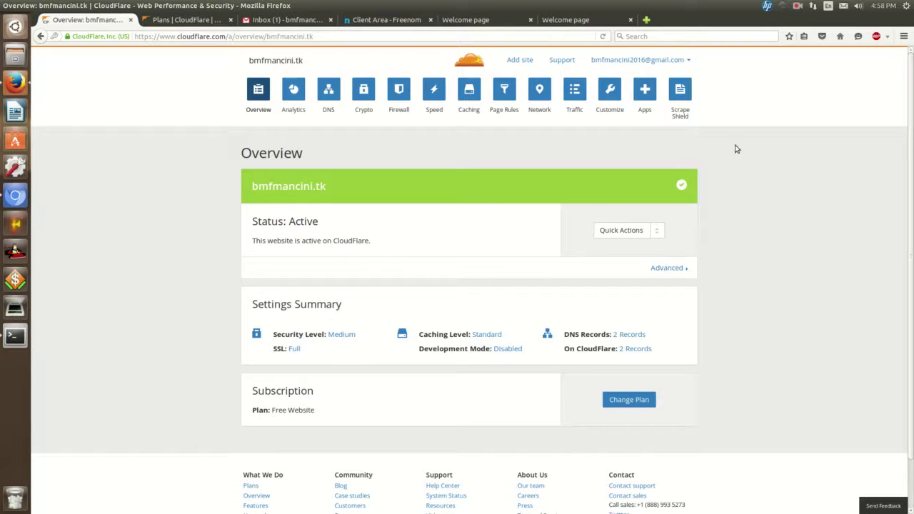
Step: Switch to the terminal and compare the server IP address in the fping command with the address answering for bmfmancini.tk
click(13, 336)
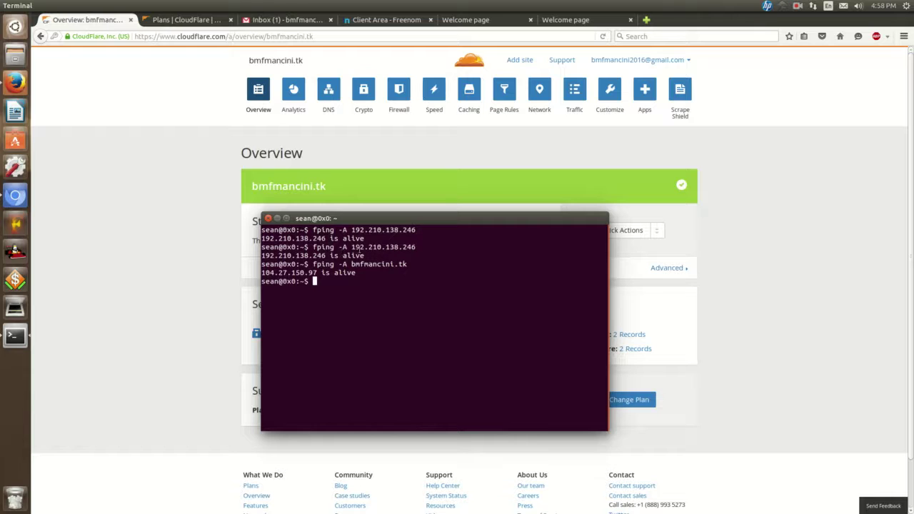
drag(353, 230, 419, 230)
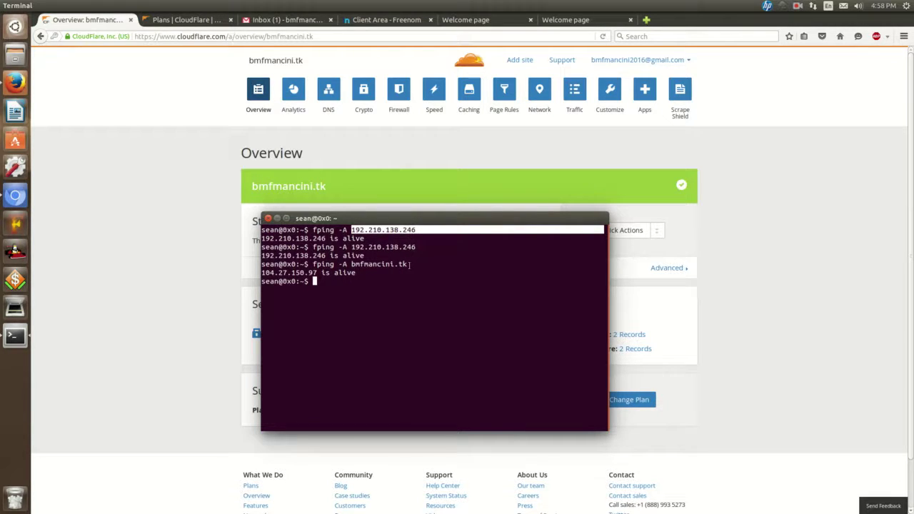
click(369, 276)
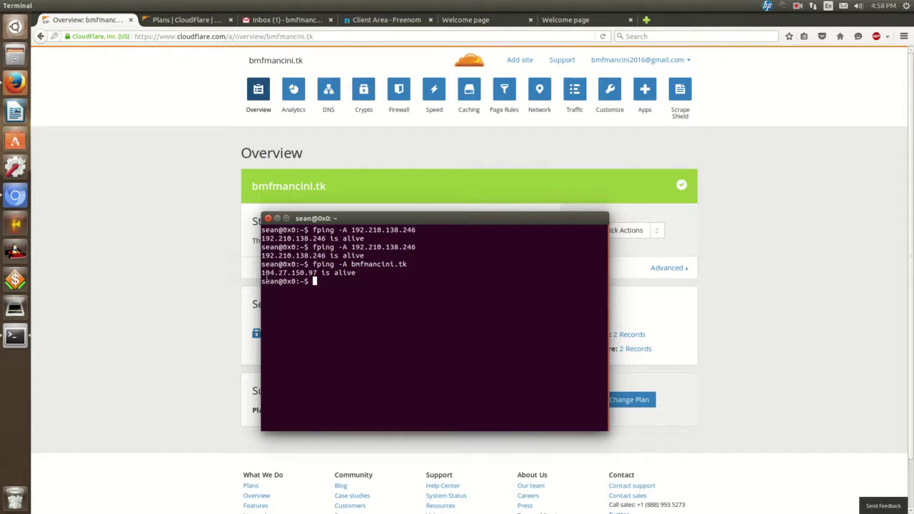
drag(263, 273, 320, 274)
click(323, 283)
Step: Switch back to Firefox and open the CloudFlare caching settings for bmfmancini.tk
click(140, 137)
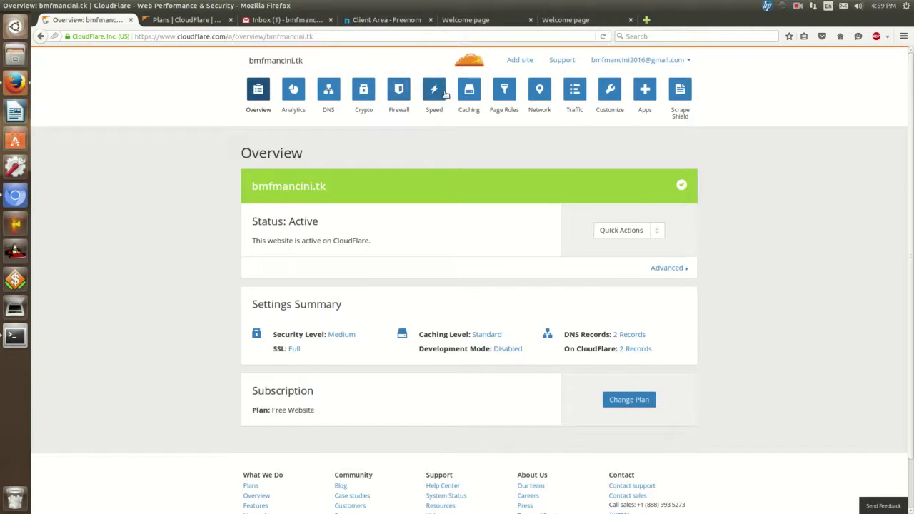
click(471, 92)
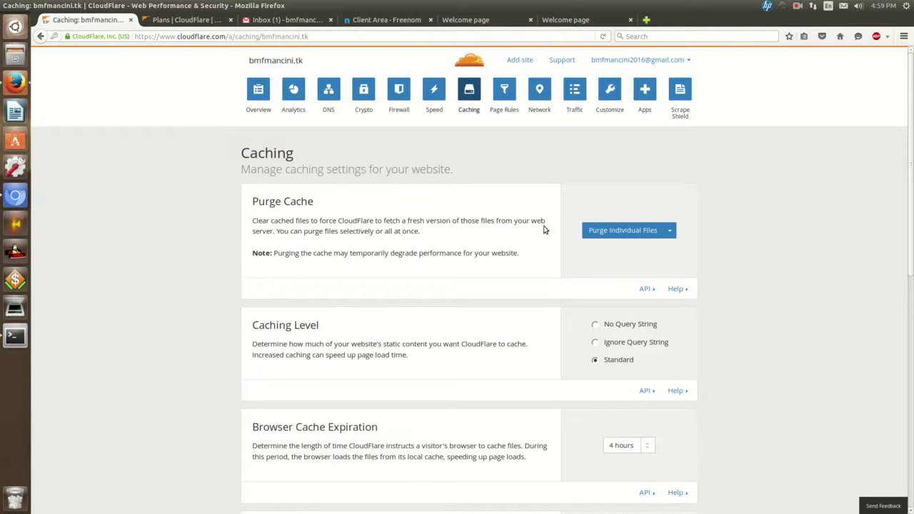
Step: Review the caching settings from Purge Cache and Caching Level down to Development Mode and Enable Query String Sort
scroll(528, 263, down, 1)
scroll(519, 262, down, 2)
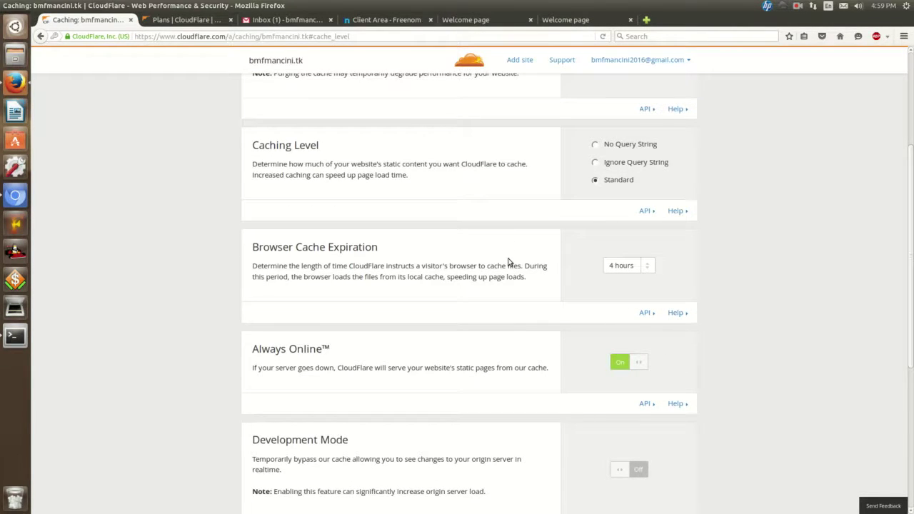
scroll(510, 262, down, 3)
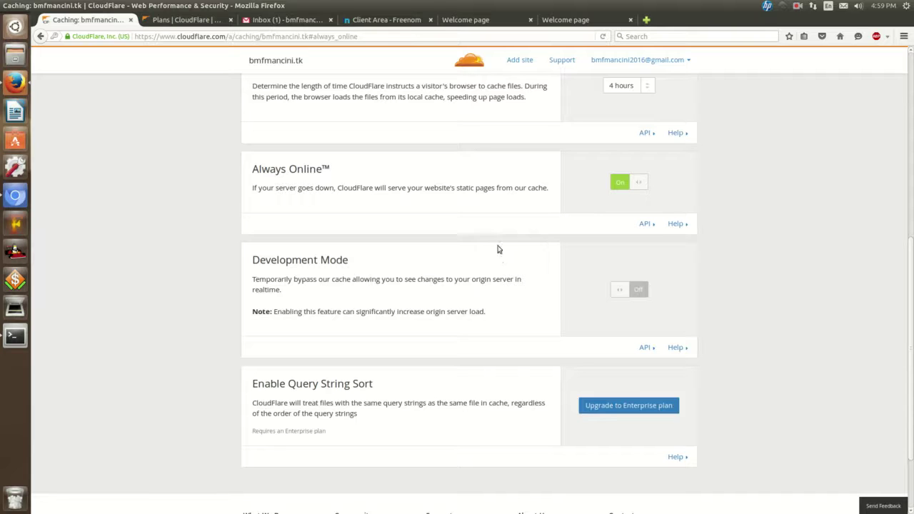
scroll(486, 244, up, 3)
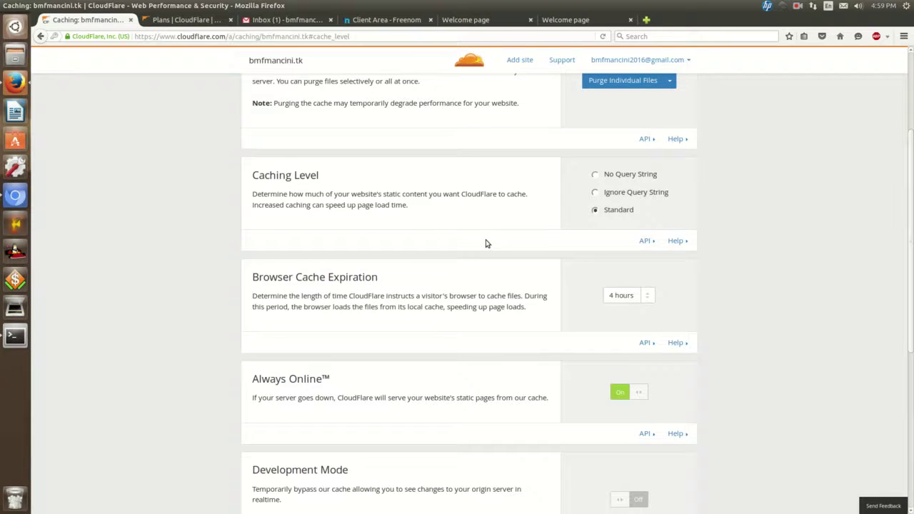
scroll(485, 245, up, 3)
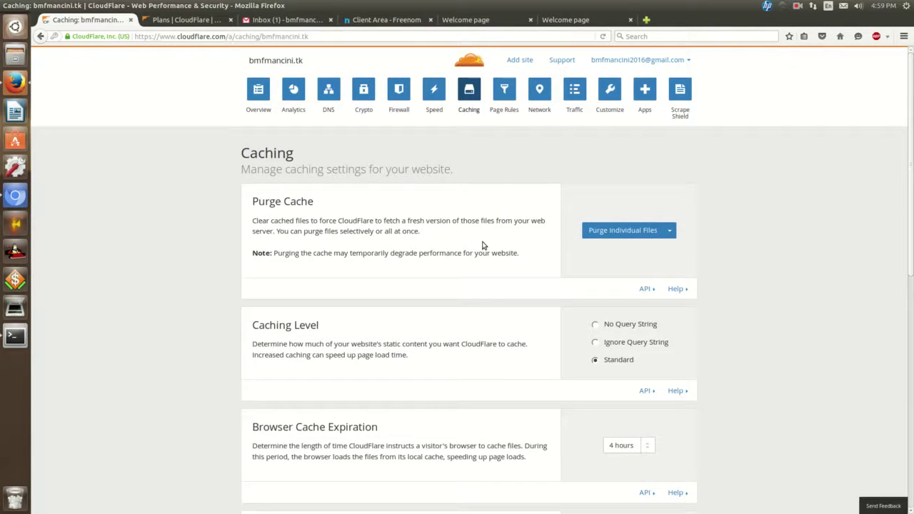
Step: Open the network settings and review the HTTP/2 + SPDY, IPv6, Pseudo IPv4, IP Geolocation and upload size options
click(537, 100)
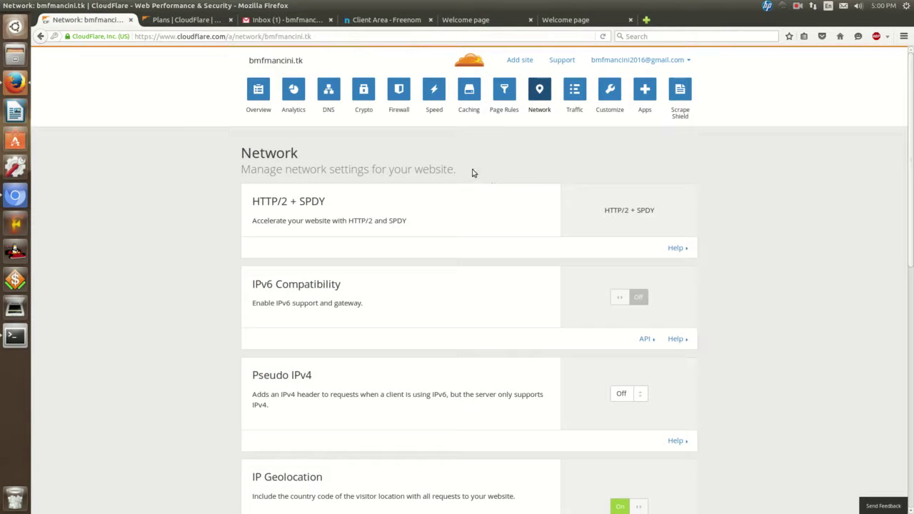
scroll(407, 157, down, 5)
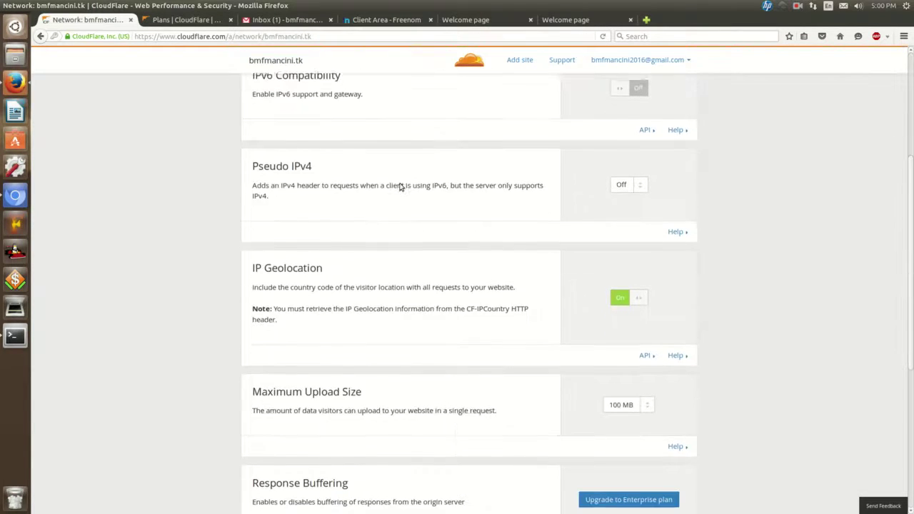
scroll(401, 187, up, 5)
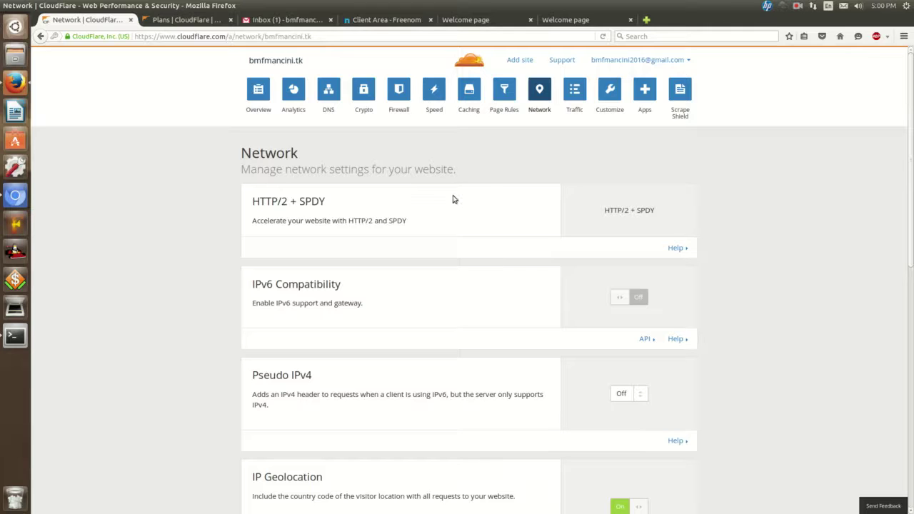
Step: Examine the site's request, performance and security analytics, and return to the overview of bmfmancini.tk
click(312, 110)
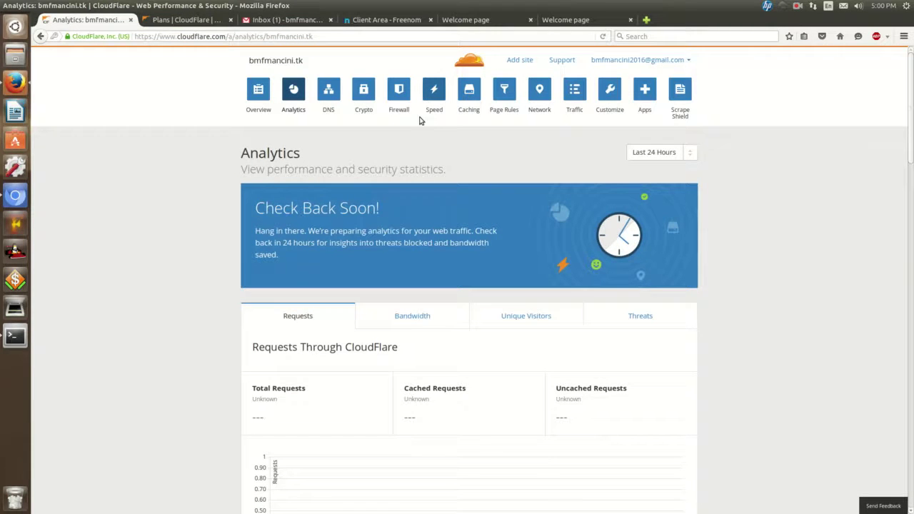
scroll(207, 134, down, 1)
scroll(206, 133, down, 3)
scroll(214, 123, up, 3)
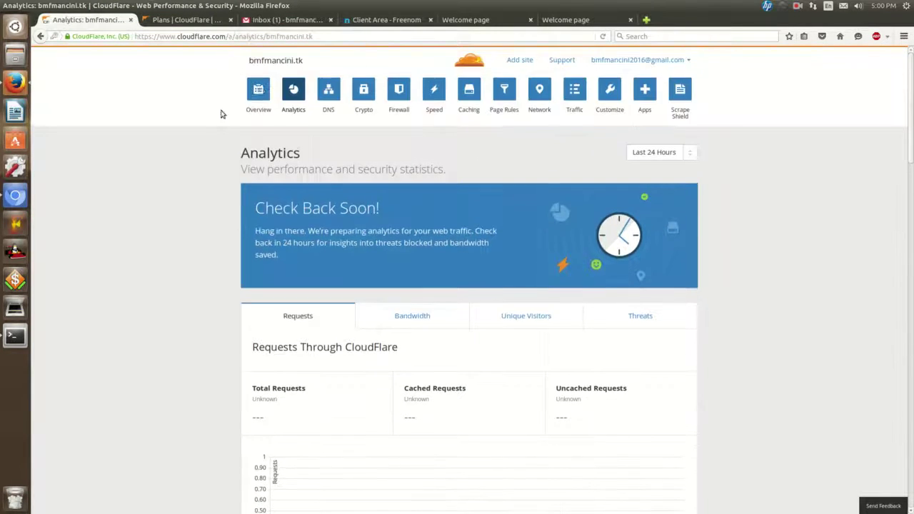
scroll(246, 155, down, 5)
scroll(246, 165, down, 1)
scroll(241, 178, up, 5)
scroll(252, 149, down, 5)
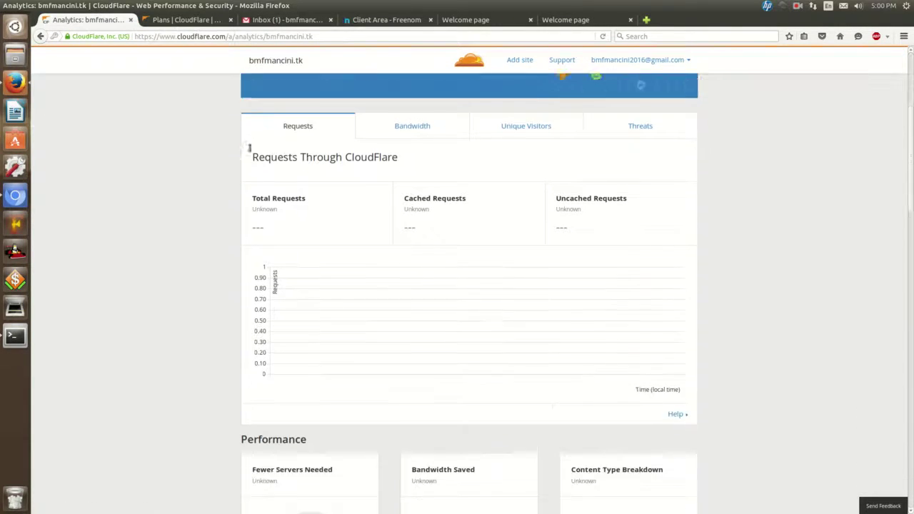
scroll(249, 150, down, 4)
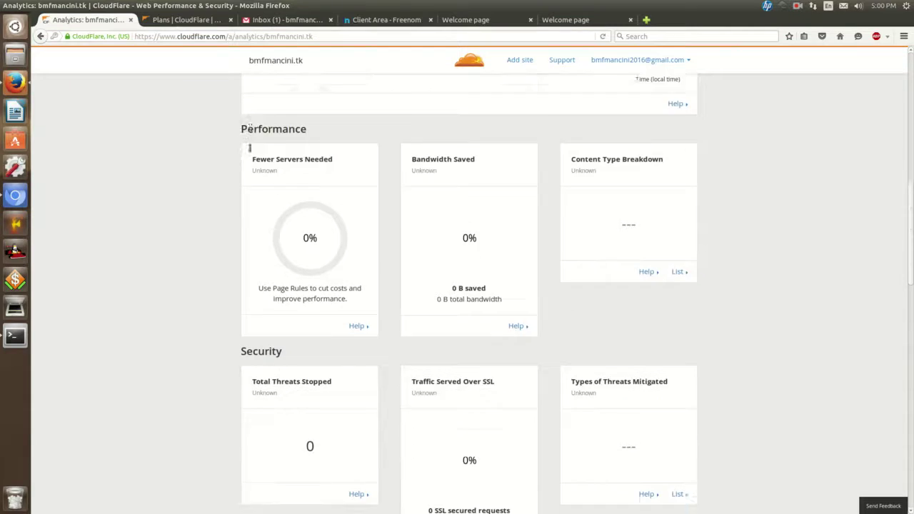
scroll(248, 155, up, 4)
scroll(248, 155, up, 5)
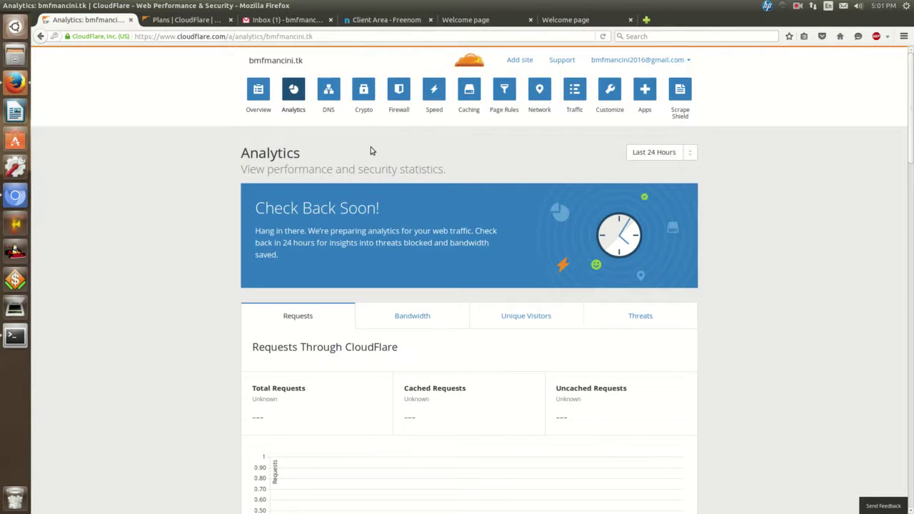
click(259, 107)
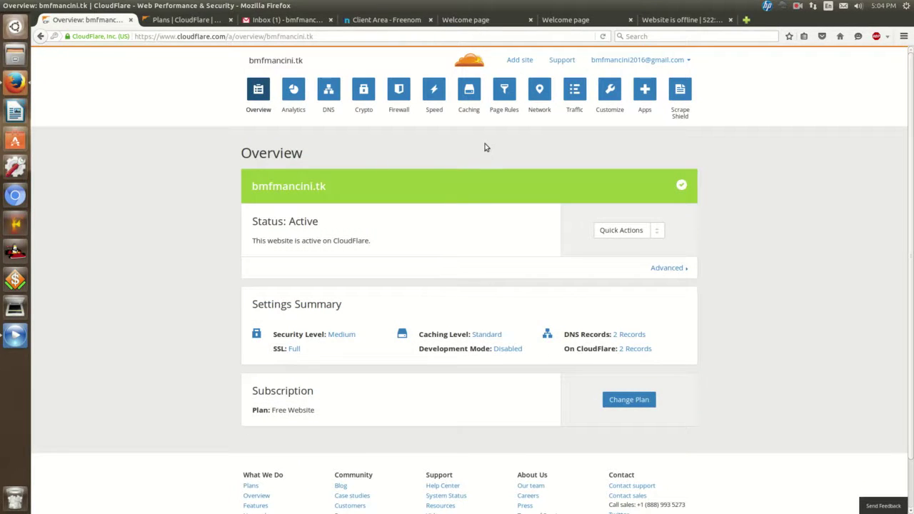